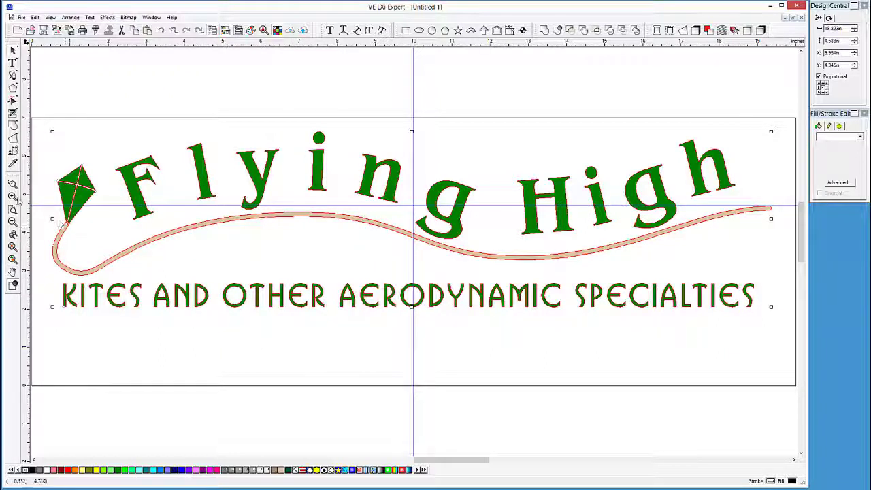
Zoom in with a marquee on the empty area below 'KITES AND'
click(13, 184)
drag(207, 289, 62, 389)
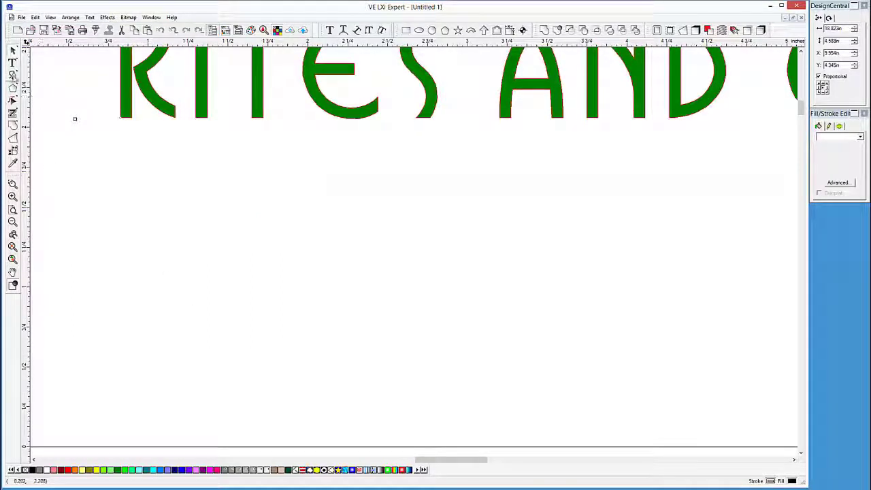
Draw a closed, curved grass-blade outline with the Bezier pen, ending on its start point
click(13, 76)
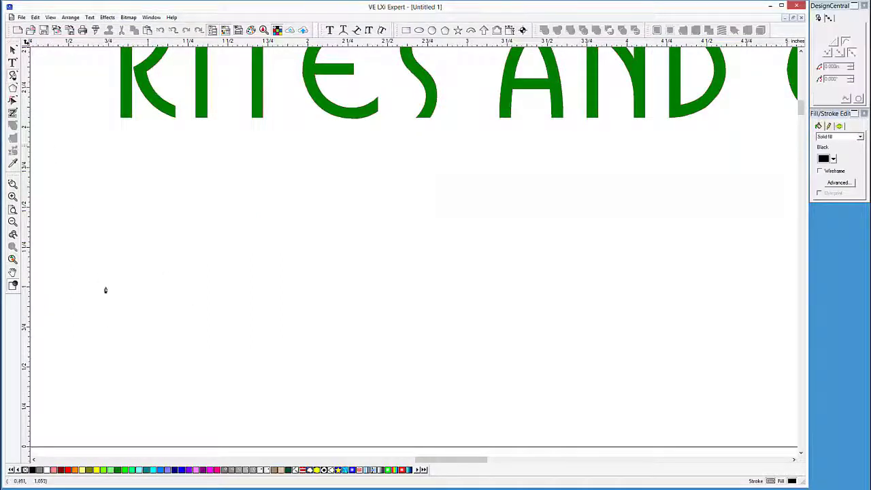
click(107, 392)
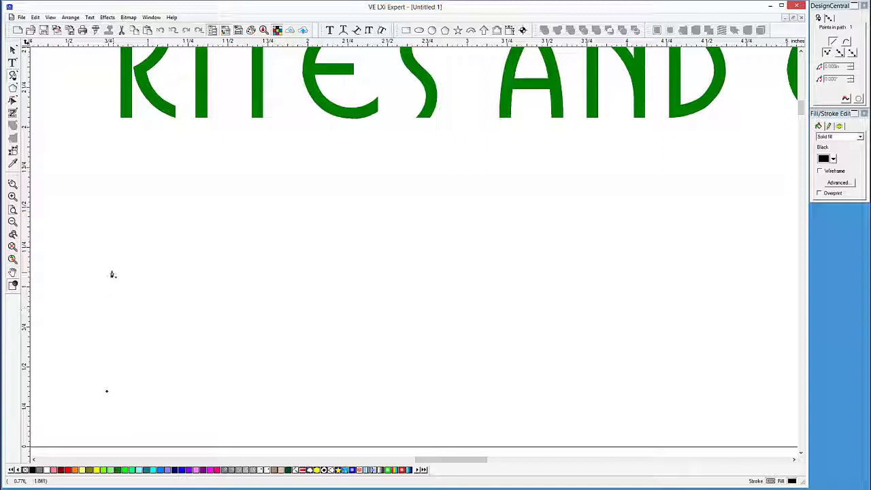
mouse_move(108, 274)
mouse_down()
mouse_move(145, 218)
mouse_move(132, 231)
mouse_move(121, 224)
mouse_up()
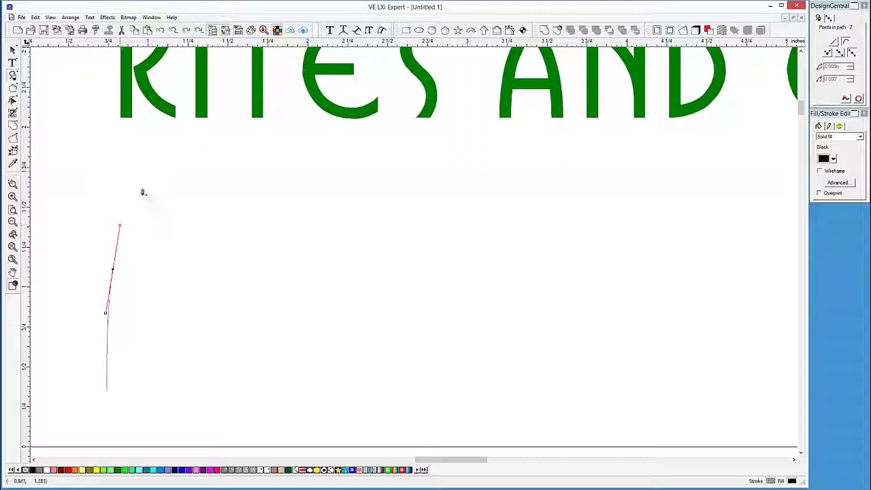
click(144, 169)
drag(145, 168, 170, 119)
click(150, 219)
click(141, 300)
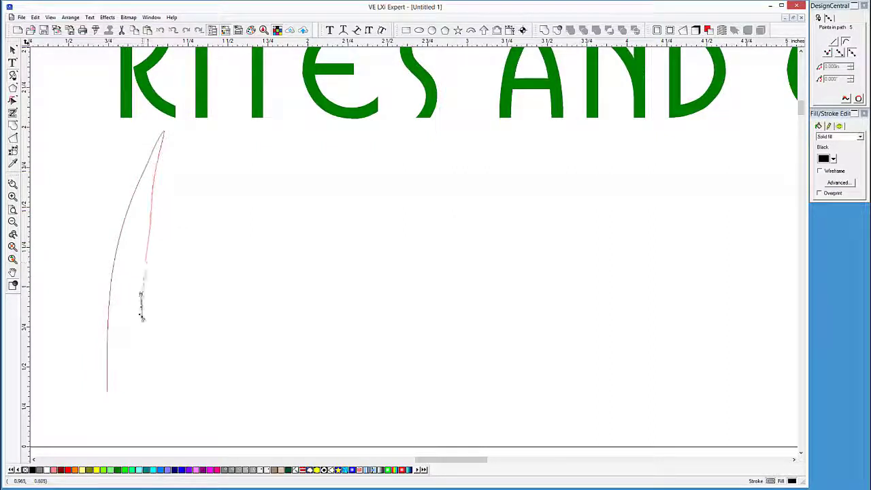
drag(134, 377, 140, 400)
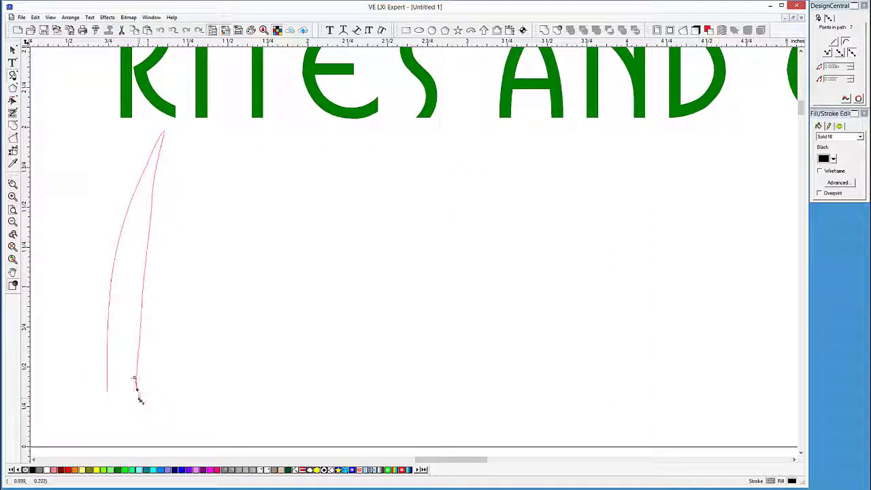
click(106, 389)
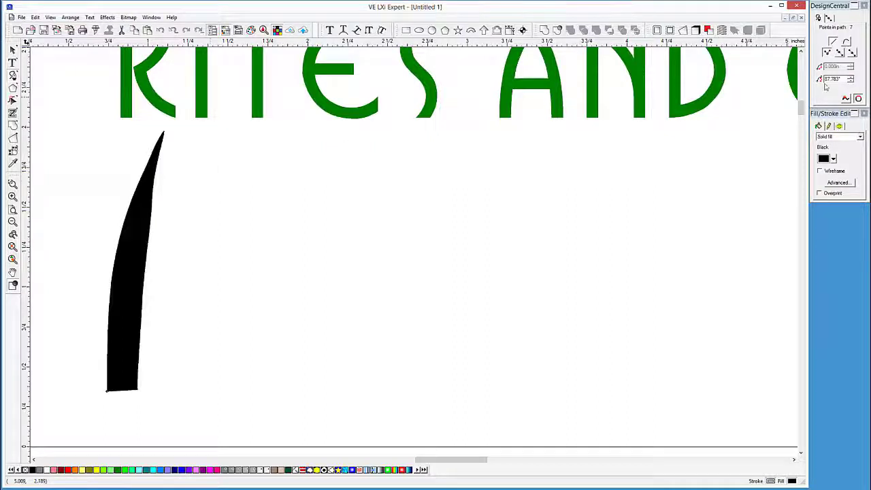
Fill the grass blade with Medium Green
click(833, 159)
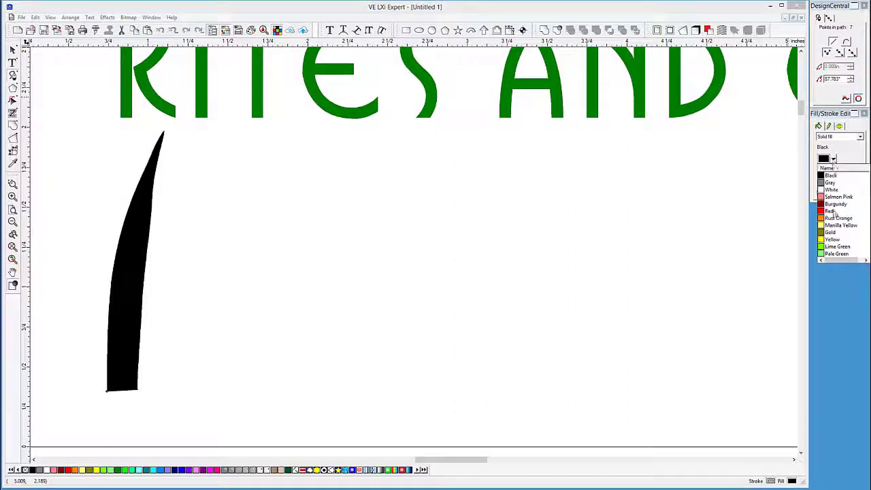
scroll(863, 235, down, 4)
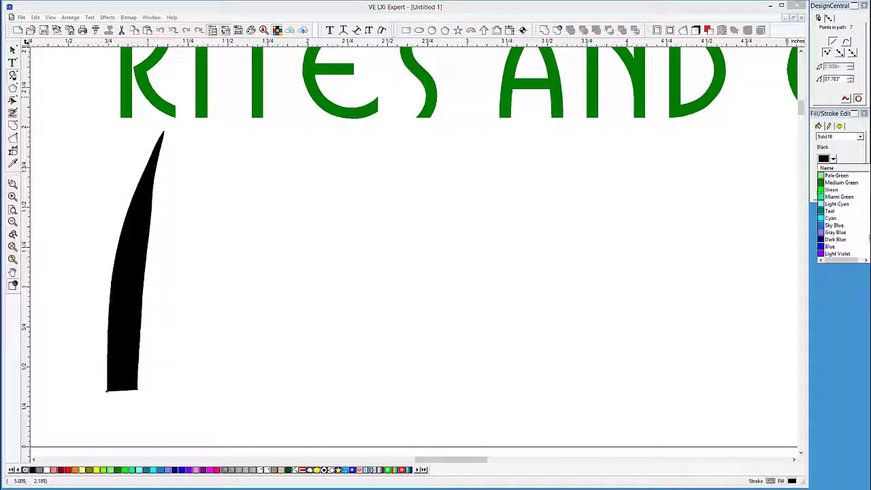
click(840, 183)
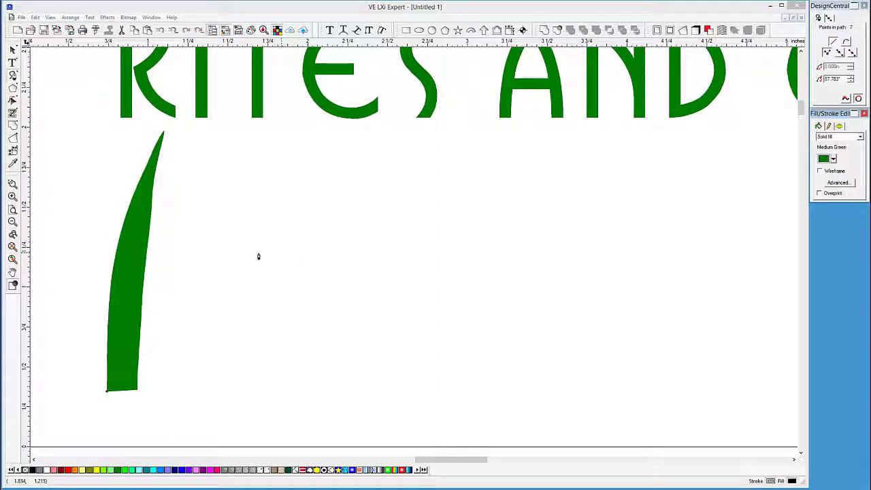
Adjust the blade's right-edge nodes, then resize it slightly shorter and wider
click(151, 197)
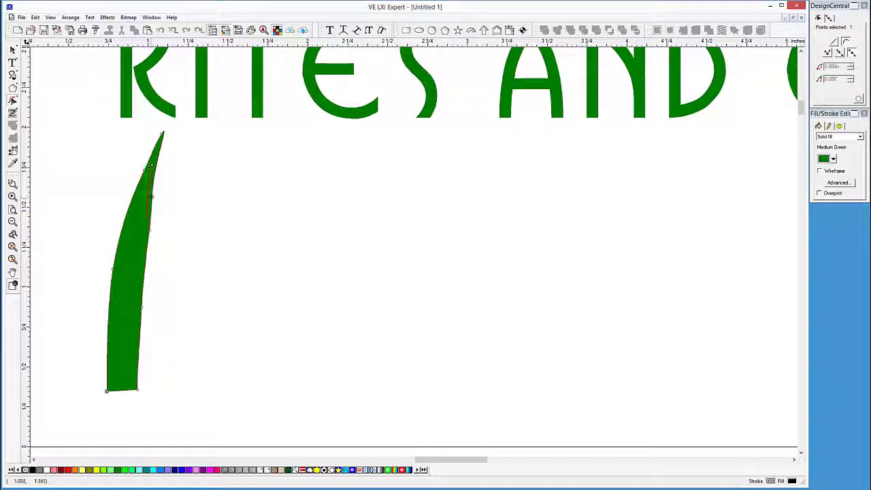
click(136, 262)
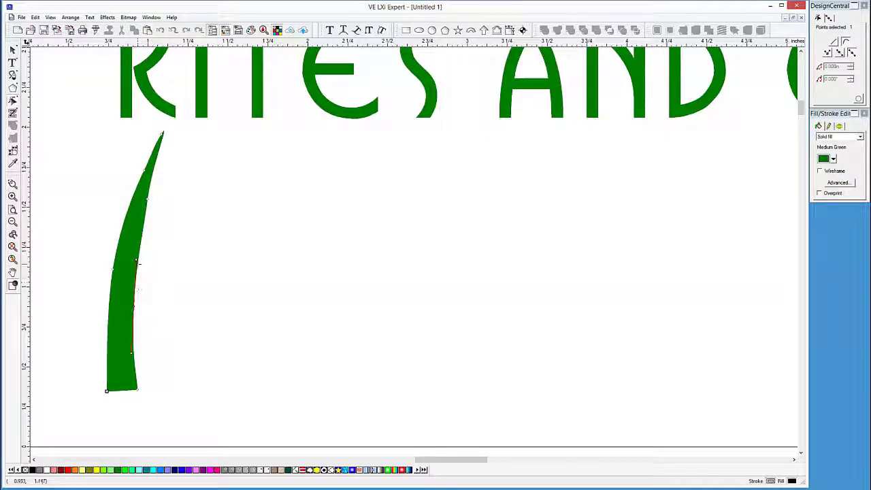
click(133, 307)
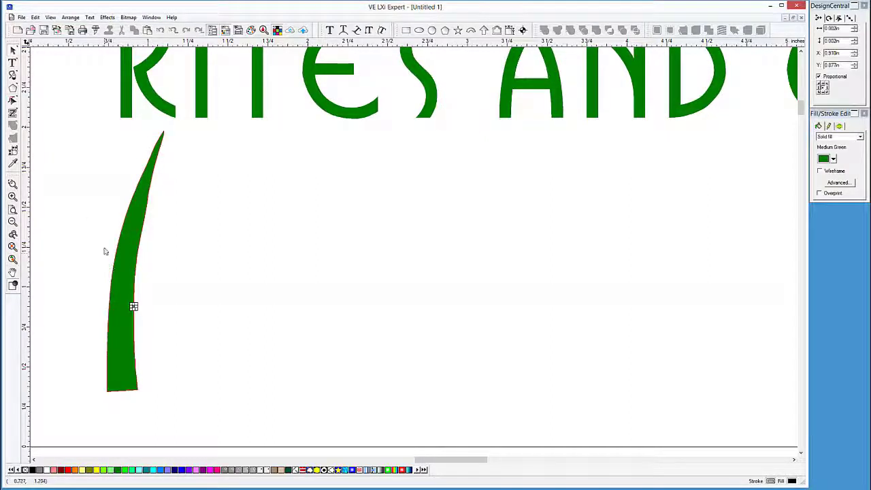
click(129, 272)
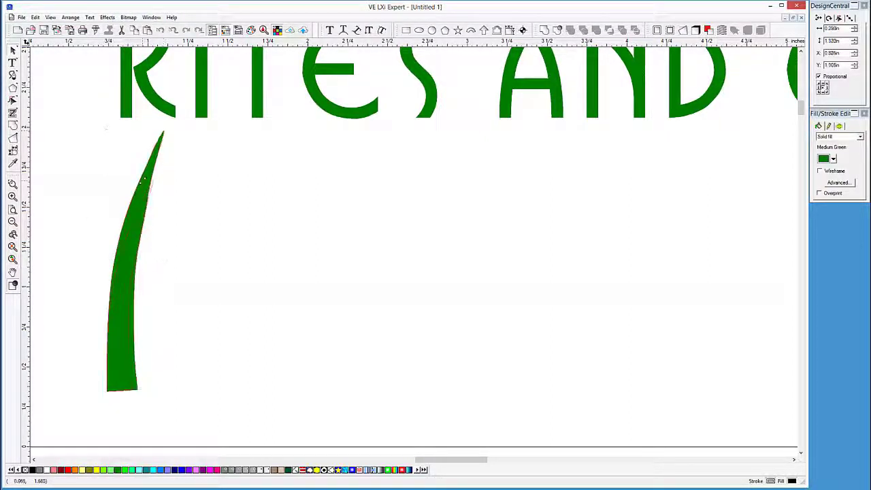
drag(164, 130, 151, 190)
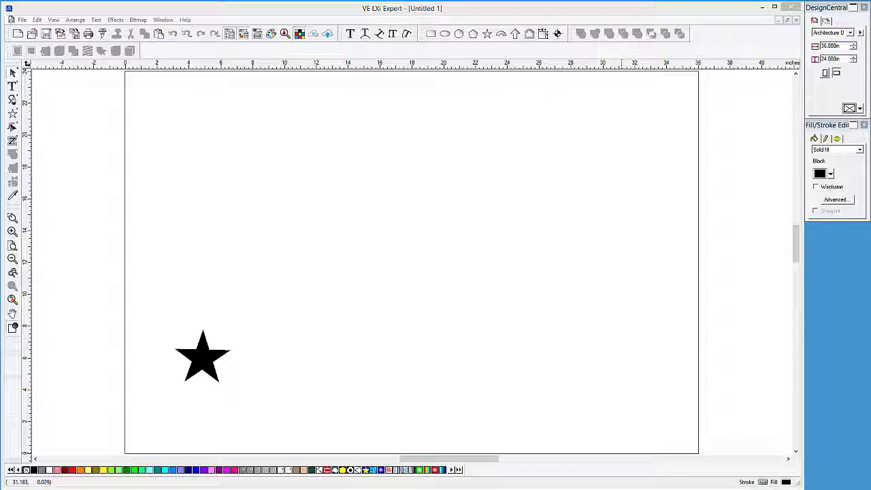
Apply Arrange > Step and Repeat to the star to make a three-by-three grid
click(195, 371)
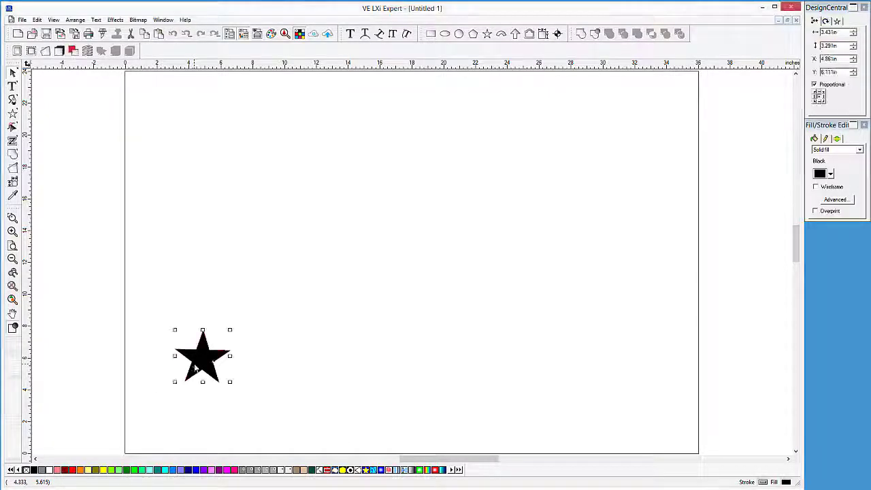
click(75, 20)
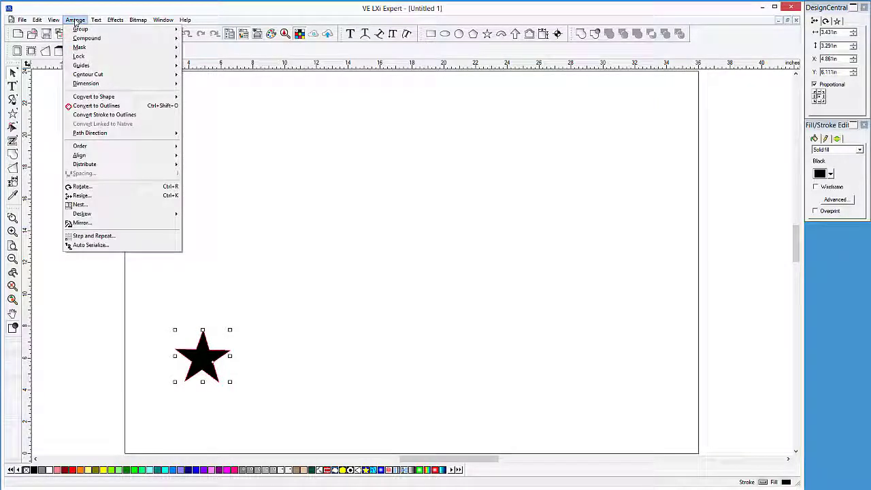
click(95, 237)
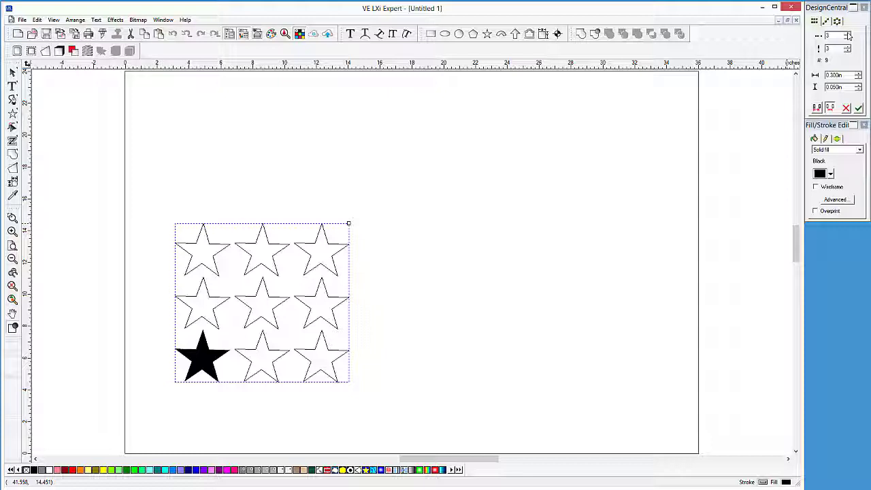
click(848, 37)
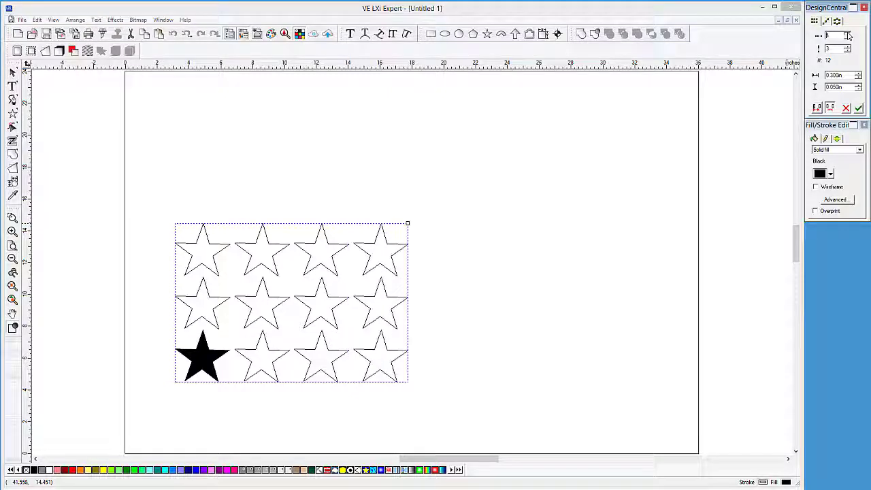
click(848, 38)
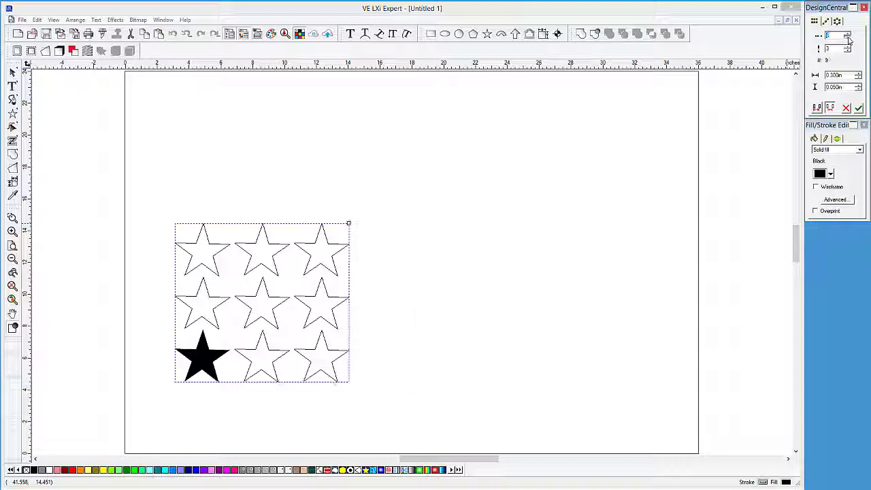
click(847, 46)
click(847, 47)
click(848, 47)
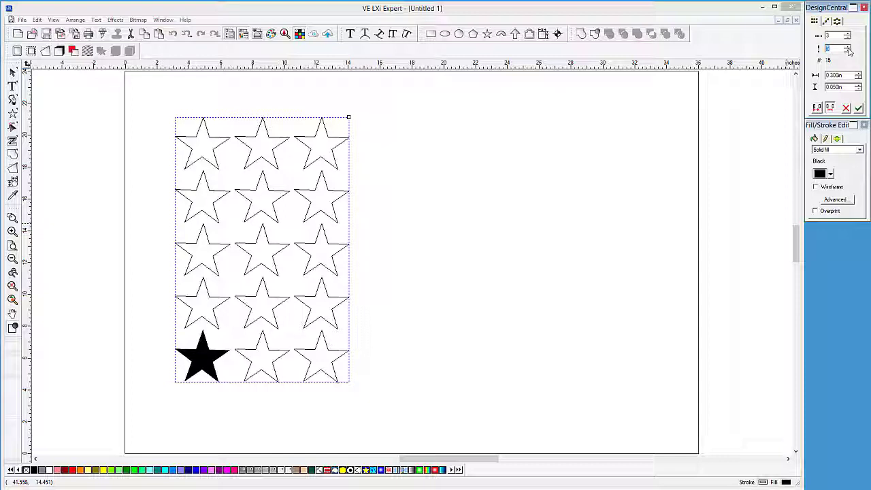
click(848, 52)
click(848, 52)
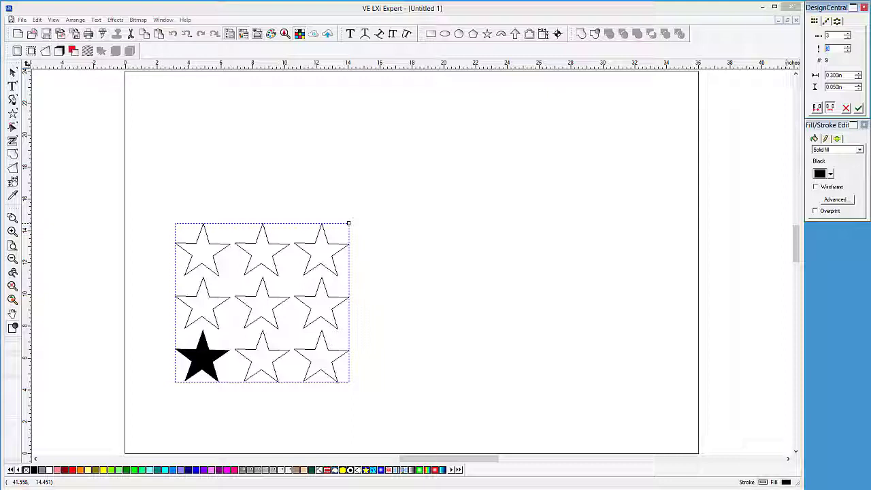
Set the horizontal spacing between star columns to 0.300in
click(859, 74)
click(858, 78)
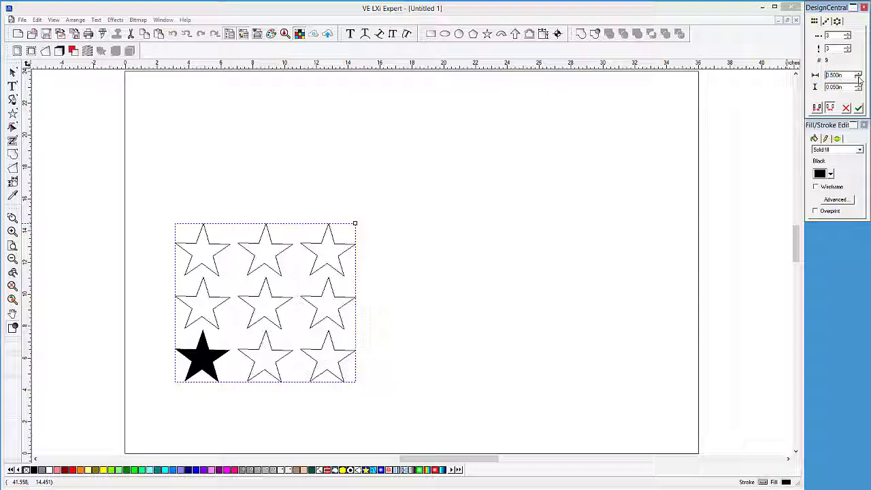
click(859, 78)
click(859, 79)
click(859, 78)
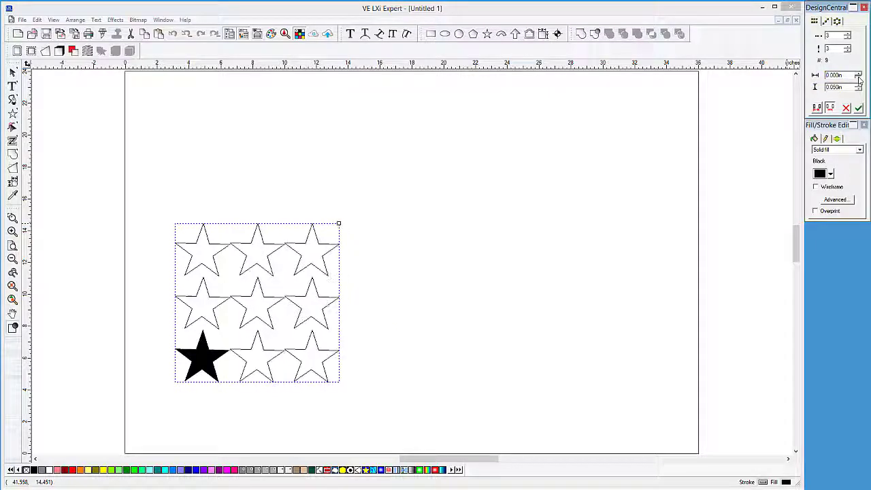
click(859, 78)
click(859, 78)
click(859, 78)
click(859, 78)
click(859, 78)
click(859, 78)
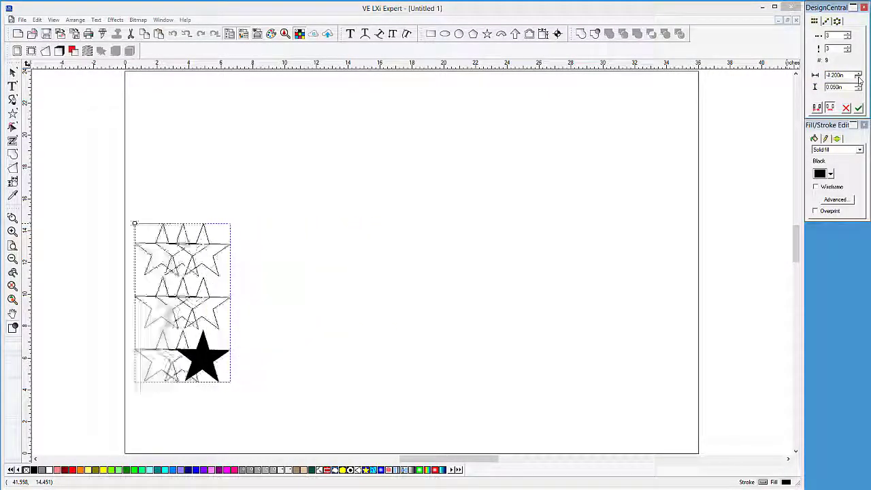
click(859, 79)
click(859, 78)
click(859, 78)
click(858, 78)
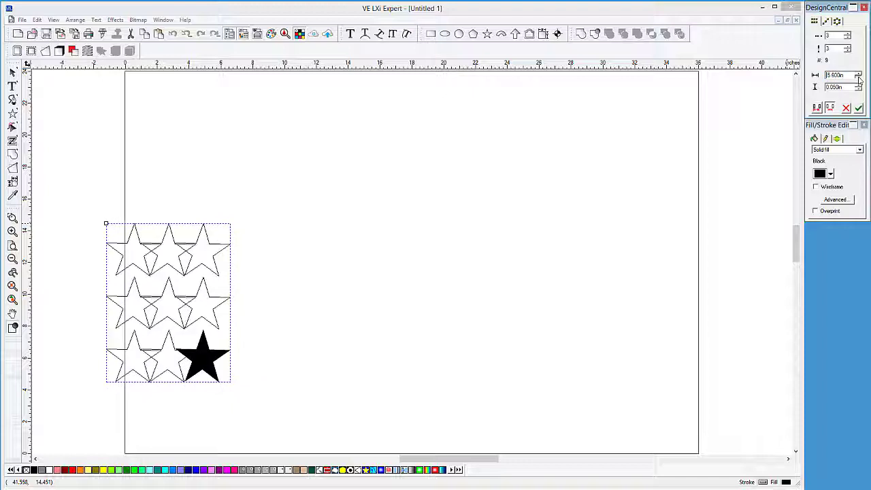
click(859, 78)
click(859, 76)
click(859, 75)
click(859, 76)
click(859, 76)
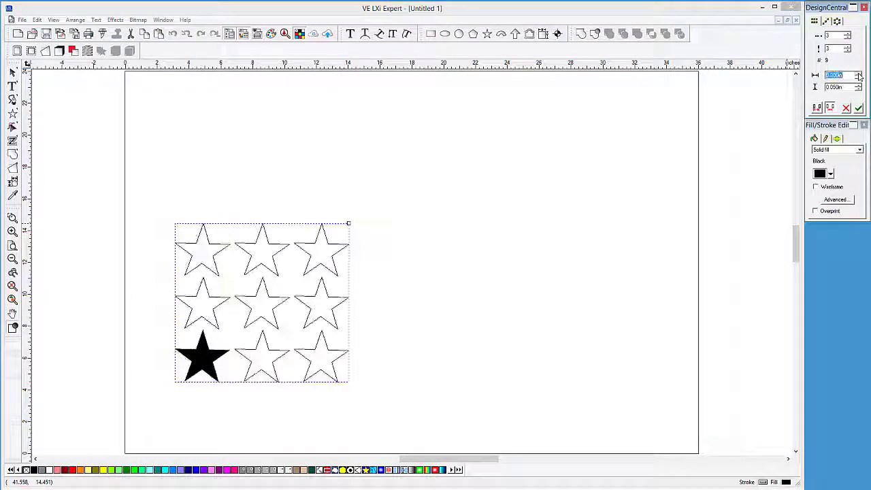
Set the vertical row spacing to 0.150in and move the star grid lower left
click(859, 85)
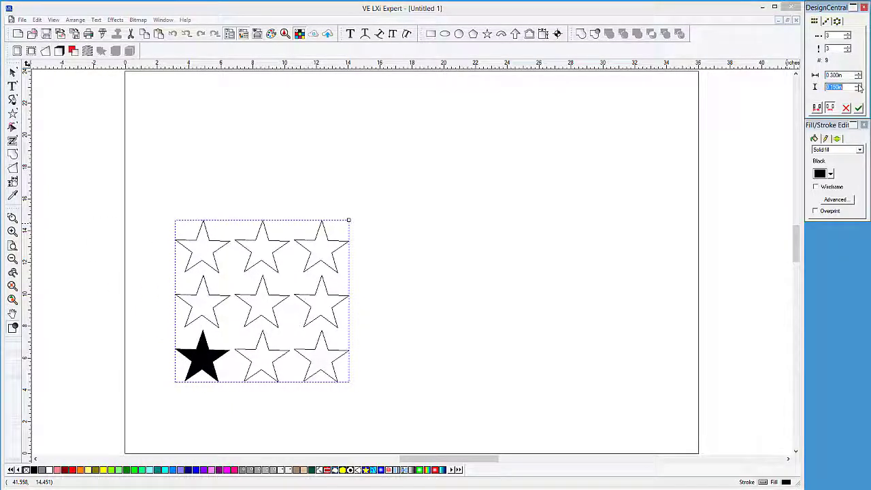
click(859, 85)
click(859, 88)
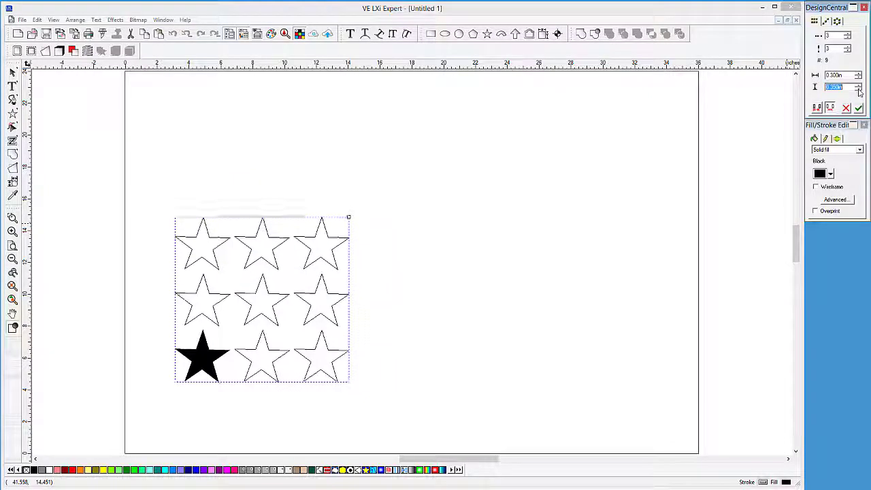
click(859, 89)
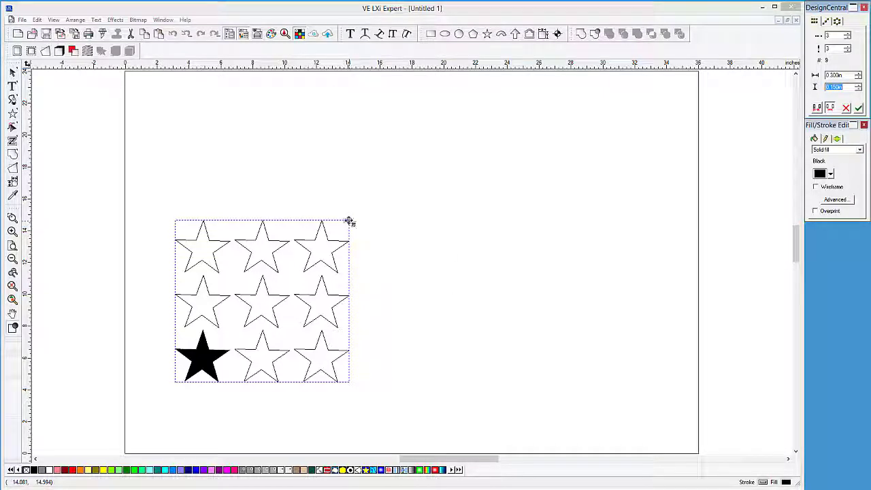
mouse_move(348, 220)
mouse_down()
mouse_move(402, 195)
mouse_move(499, 117)
mouse_move(538, 98)
mouse_move(459, 134)
mouse_move(369, 190)
mouse_move(356, 211)
mouse_up()
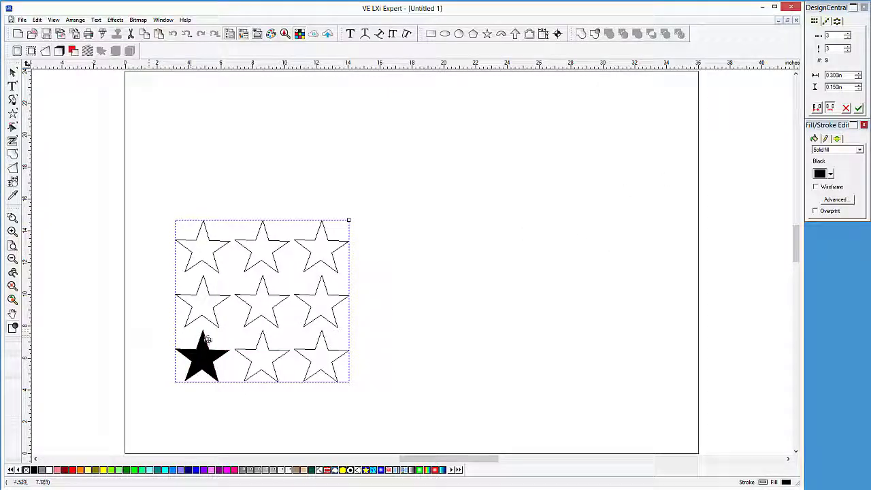
drag(202, 355, 185, 396)
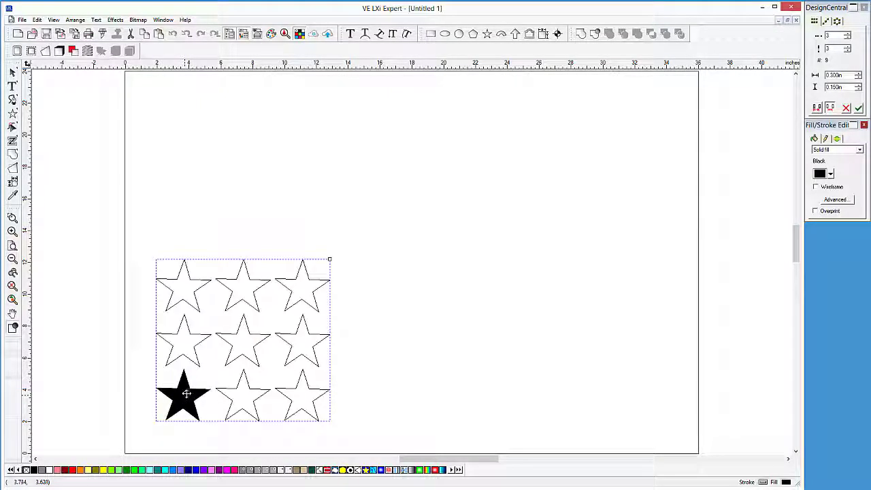
Make a Linear Array of five stars offset 0.450in horizontally and vertically, spread diagonally
click(825, 22)
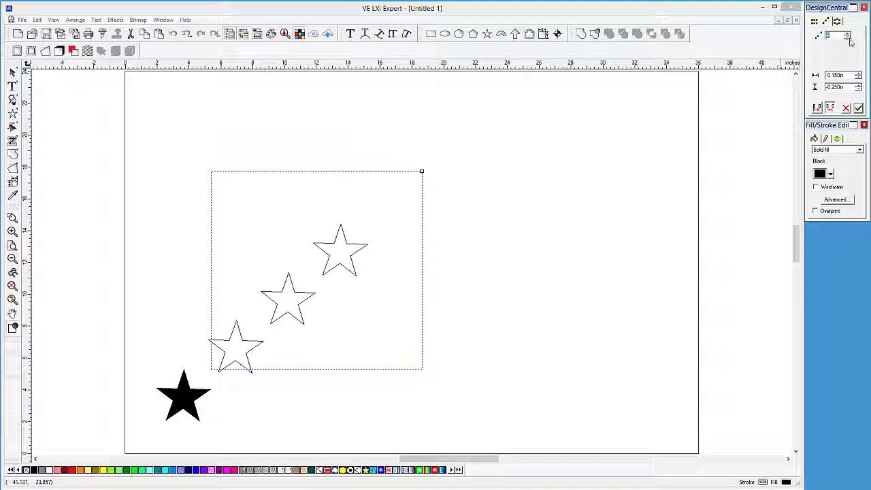
click(848, 35)
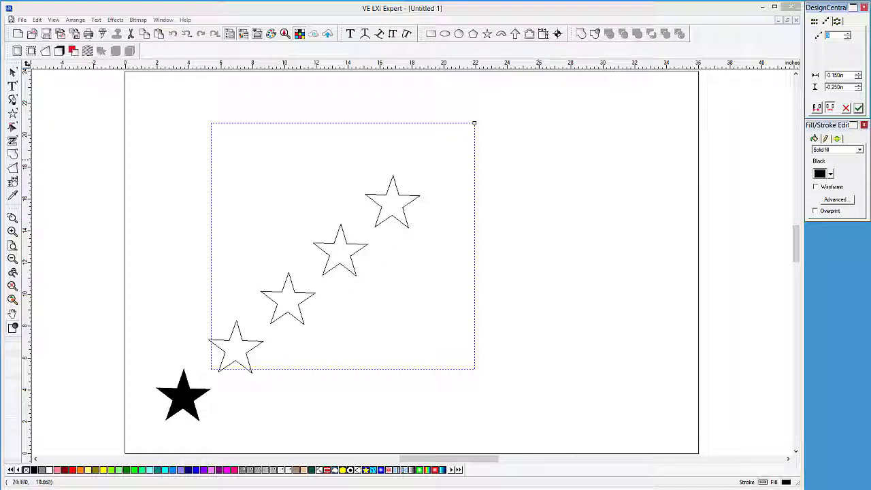
click(860, 79)
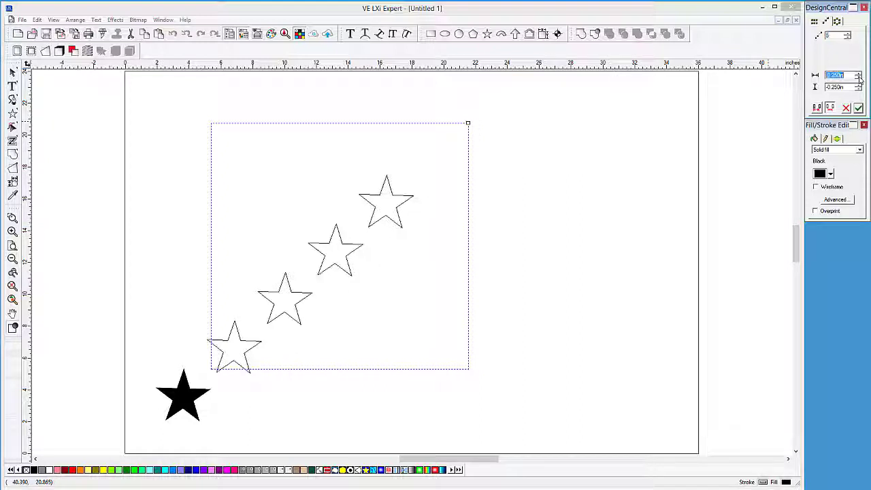
click(860, 79)
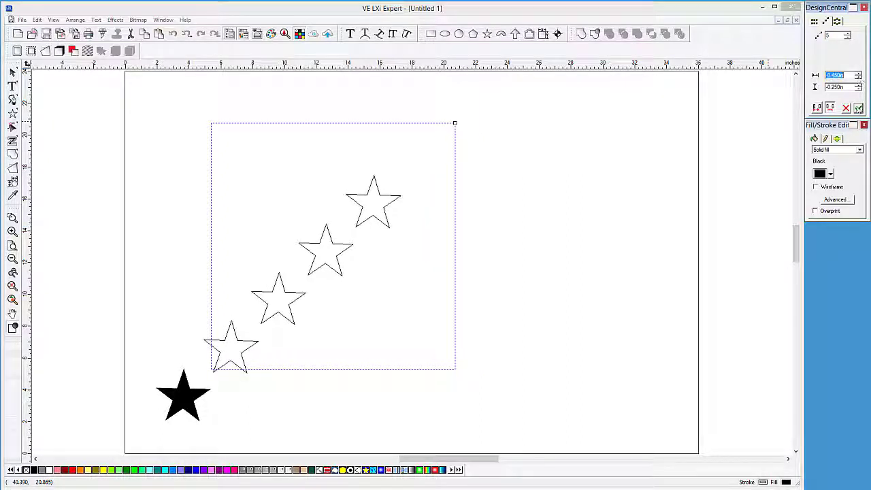
click(859, 89)
click(859, 89)
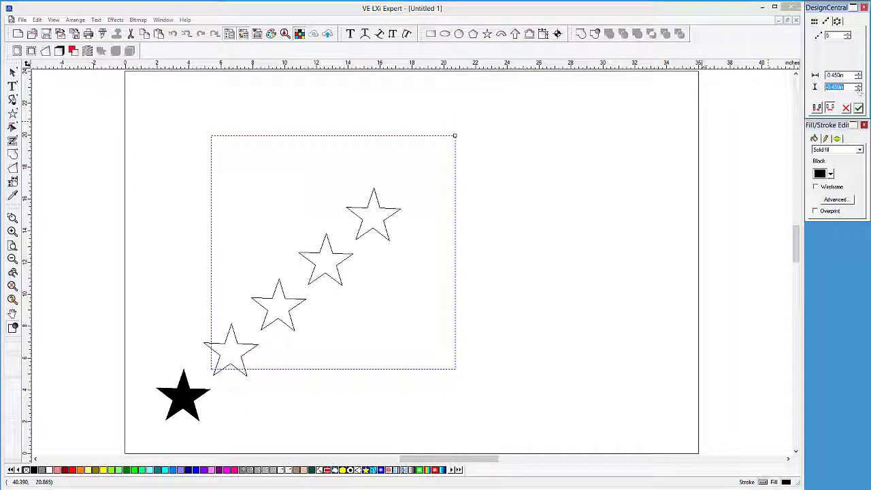
drag(455, 135, 507, 92)
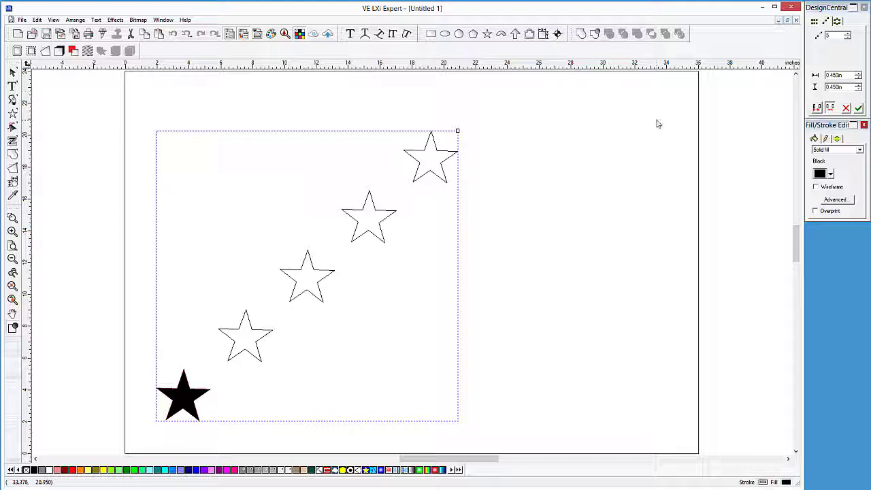
Switch to Circle Array with a count of 15 and adjust start and end angles
click(838, 21)
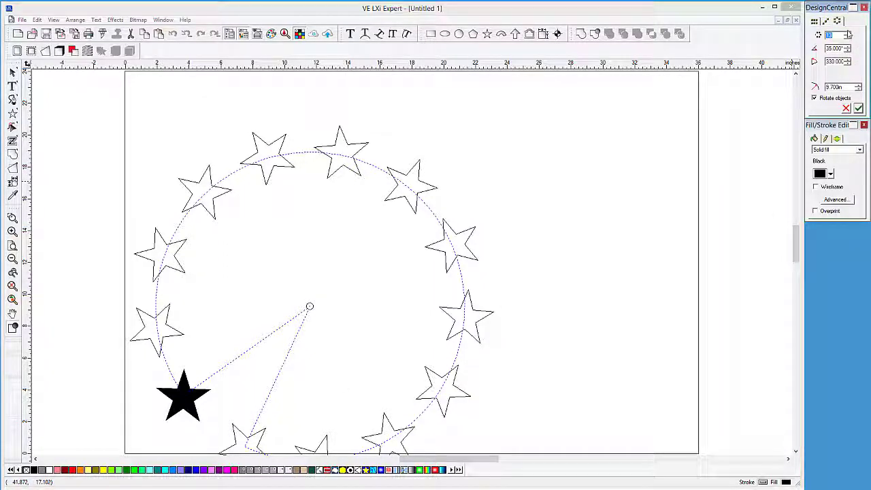
click(848, 35)
click(848, 36)
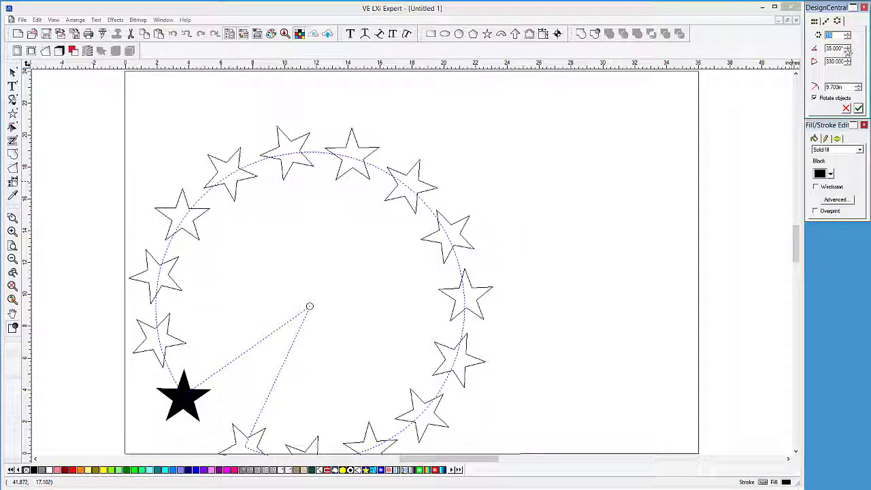
click(848, 48)
click(848, 47)
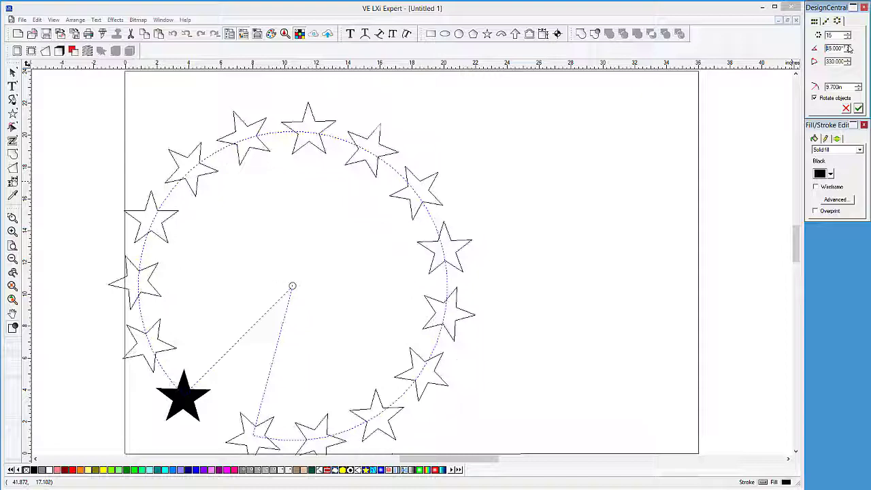
click(848, 48)
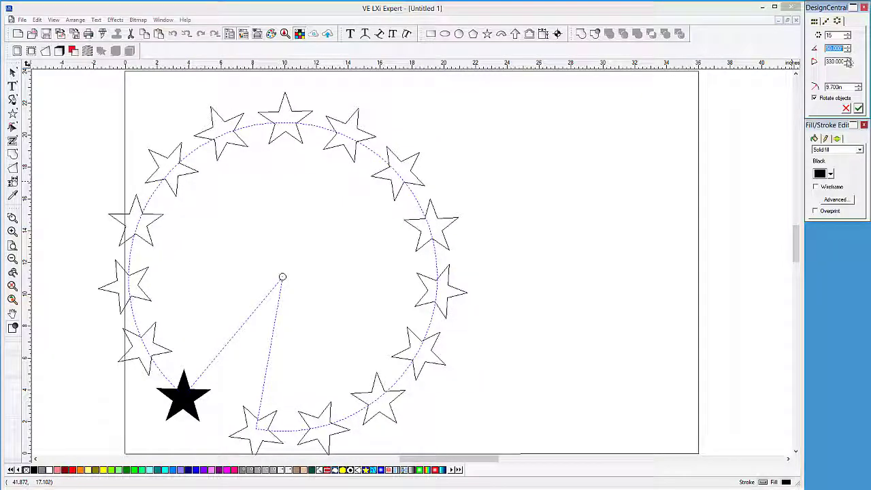
click(848, 62)
click(848, 62)
click(848, 61)
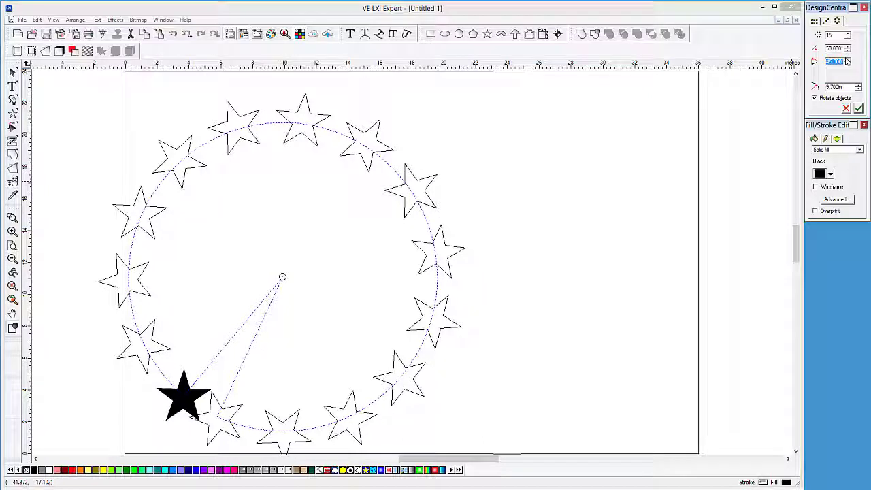
click(848, 61)
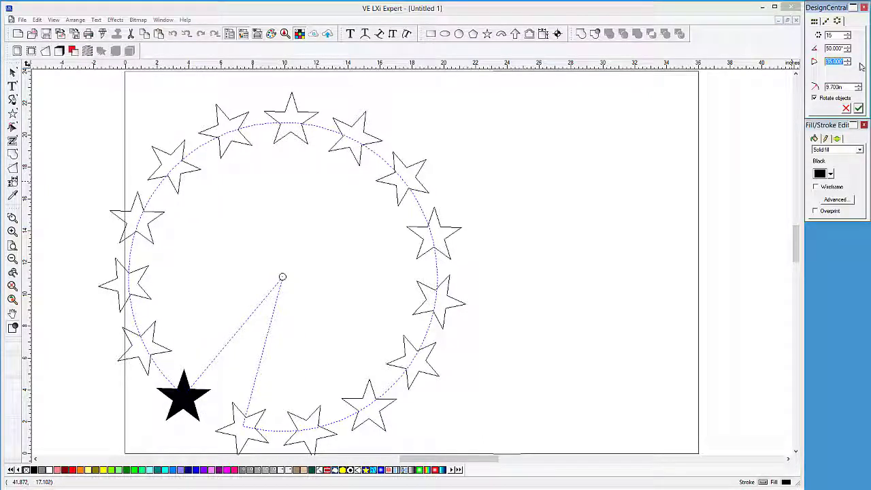
Move the ring's centre, set radius to 8.999in, and keep Rotate objects checked
drag(283, 276, 271, 292)
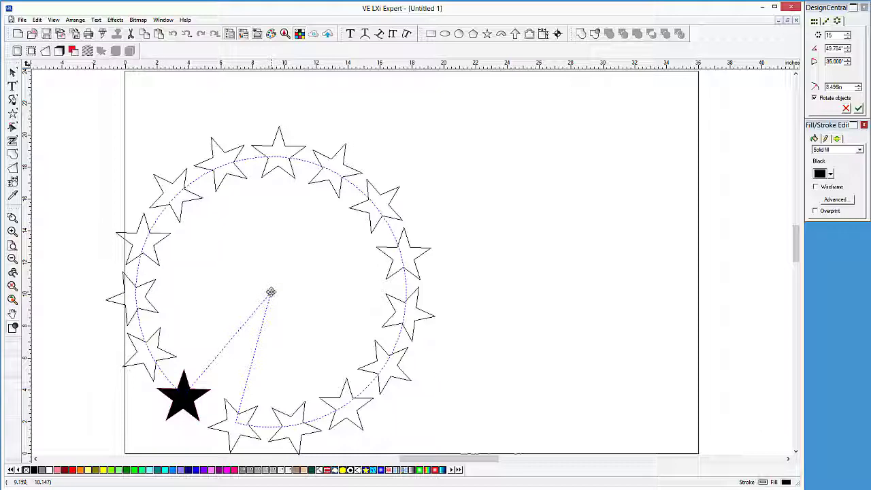
click(859, 89)
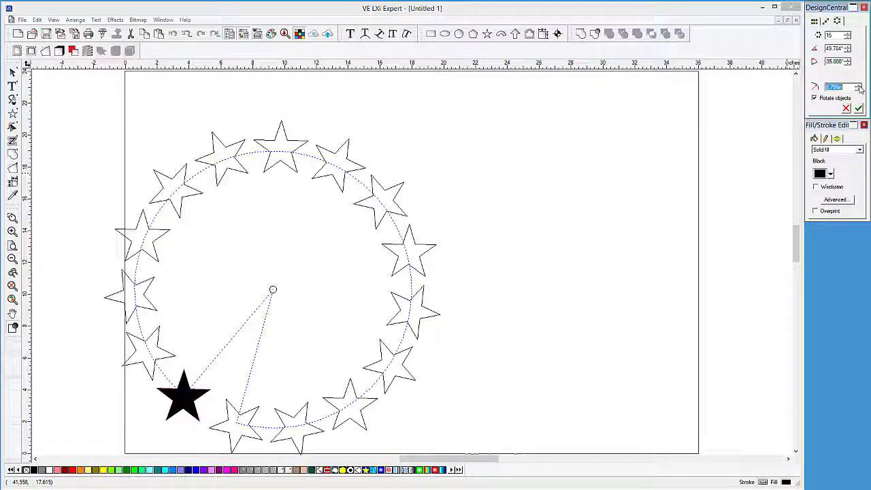
click(860, 89)
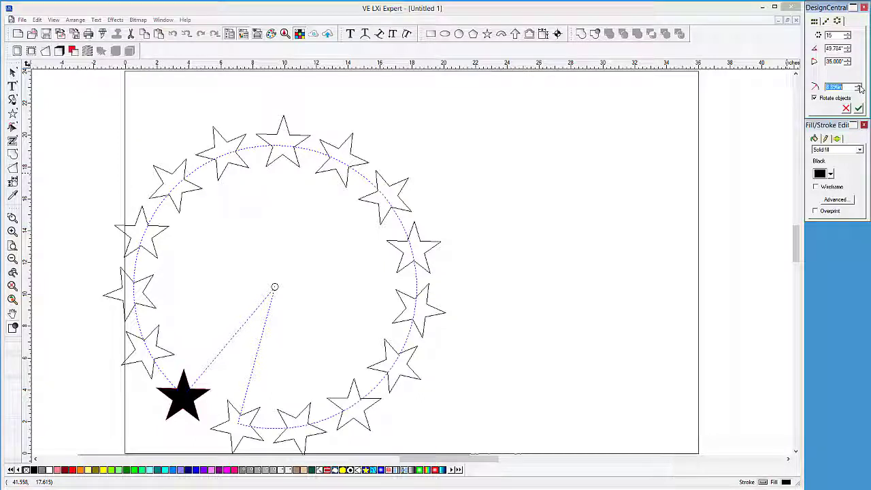
click(859, 88)
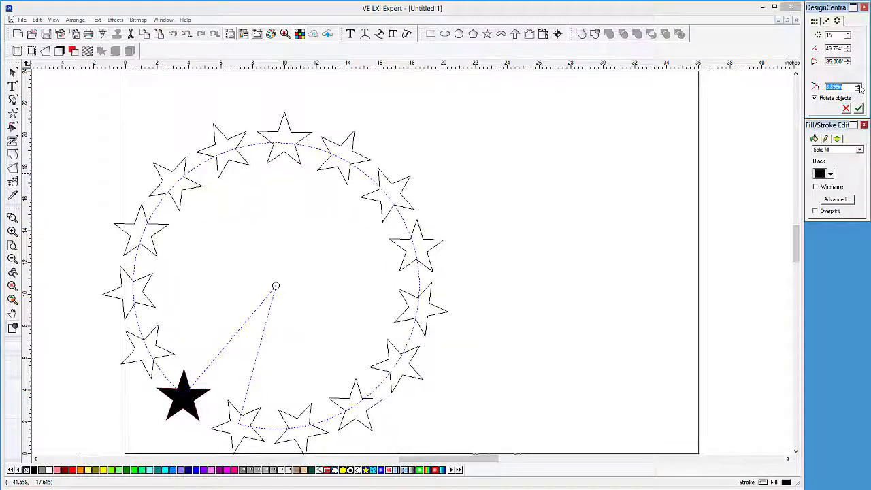
click(814, 99)
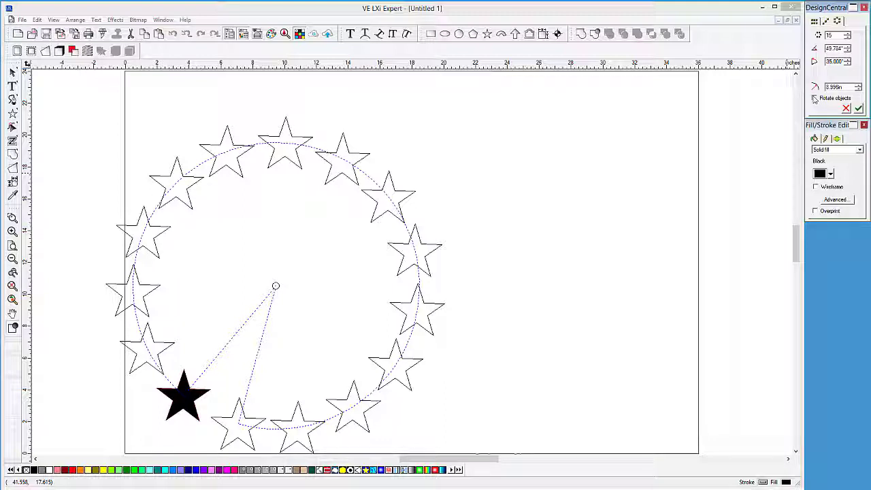
click(814, 99)
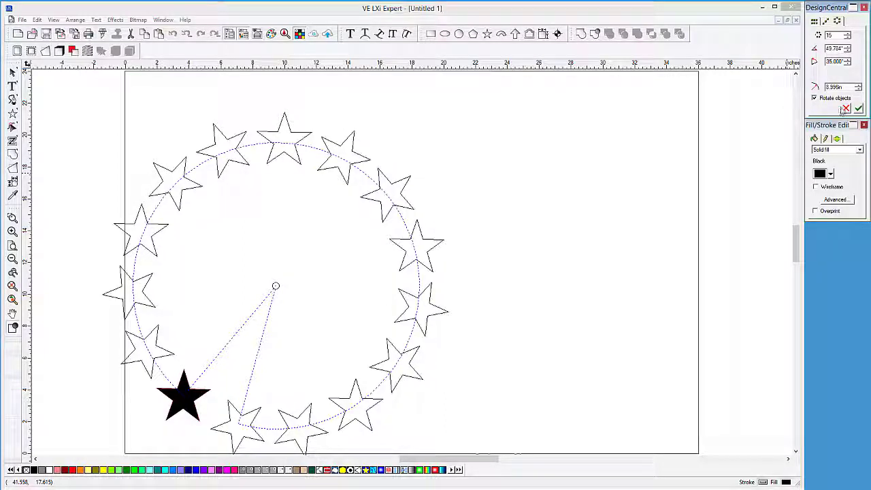
Return to Grid Array and apply it, creating nine solid black stars
click(816, 23)
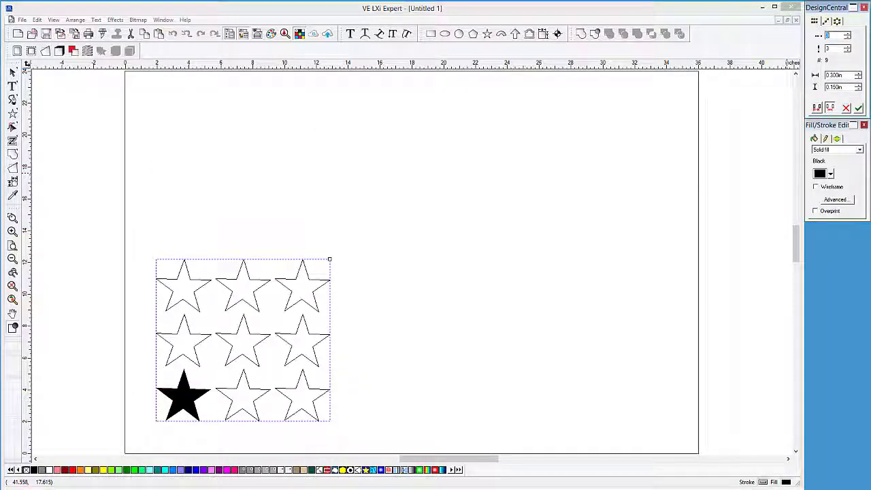
click(858, 109)
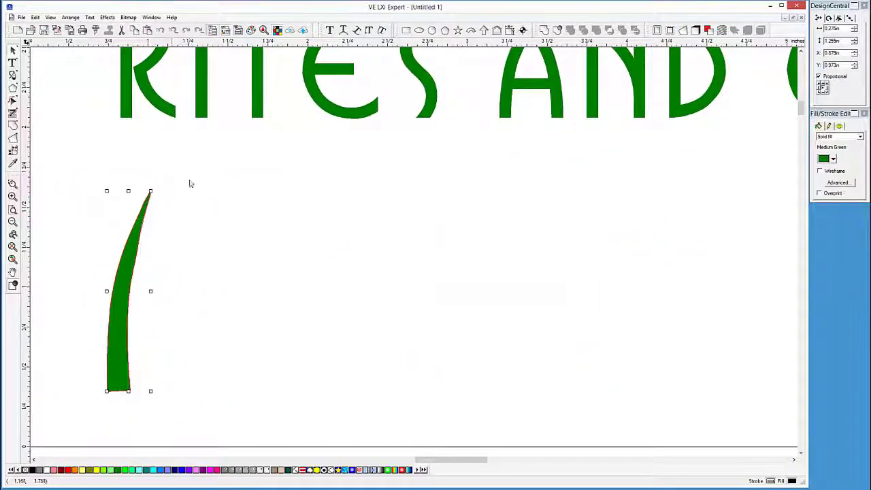
Step and Repeat the blade, lowering the horizontal count from 8 to 6
click(70, 17)
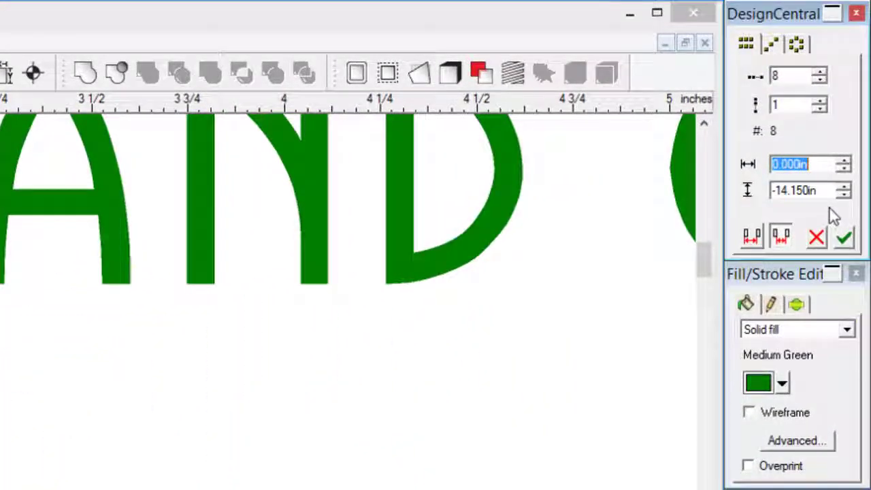
click(820, 81)
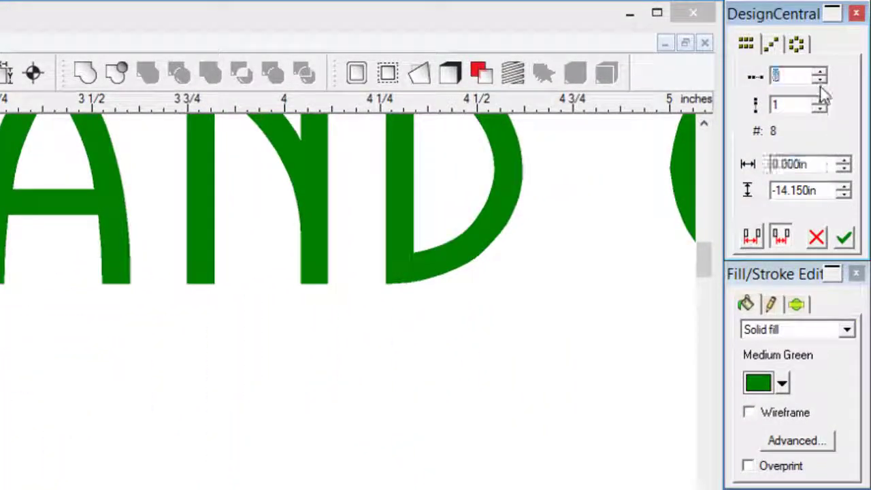
click(820, 81)
click(821, 80)
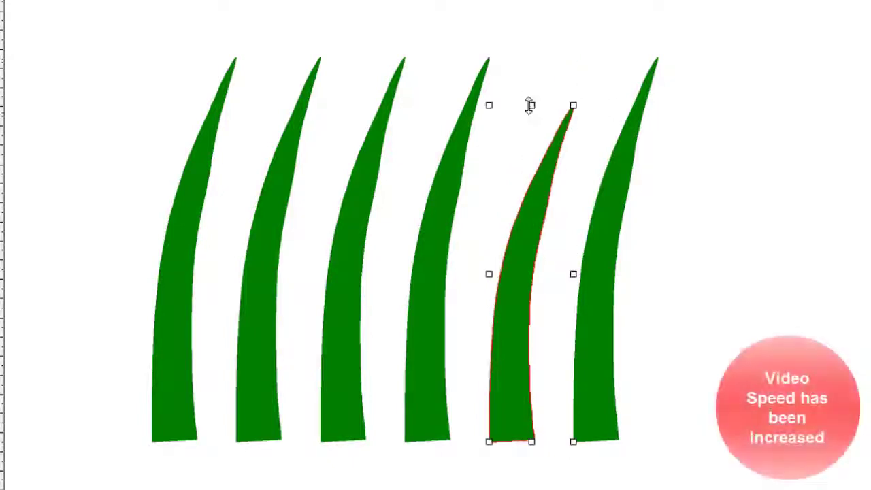
Make the fourth blade taller, the third shorter and narrower, and the second narrower
click(446, 185)
drag(447, 56, 447, 22)
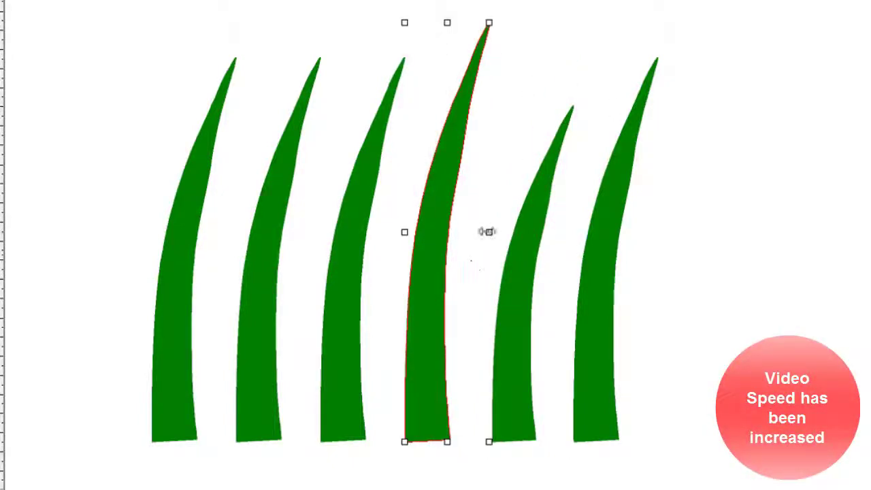
click(389, 87)
drag(362, 56, 362, 104)
drag(404, 273, 385, 273)
click(266, 204)
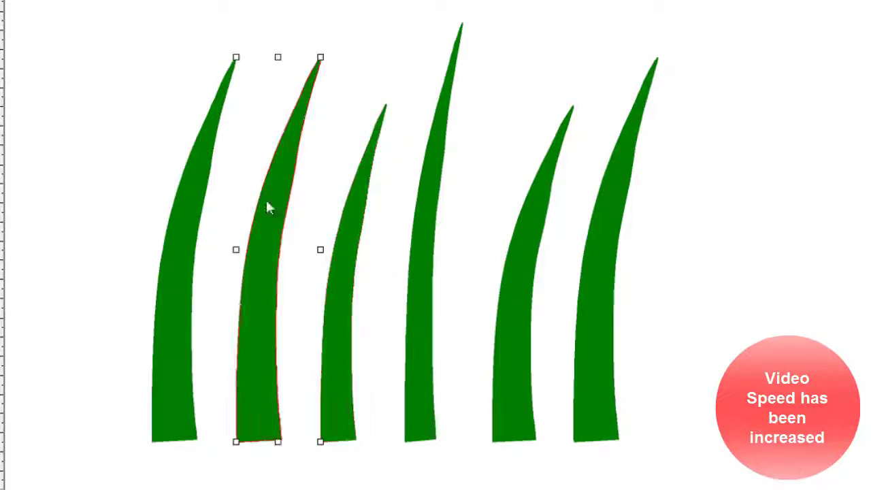
drag(238, 250, 252, 246)
Move the first and sixth blades inward and select all six blades
drag(194, 204, 224, 209)
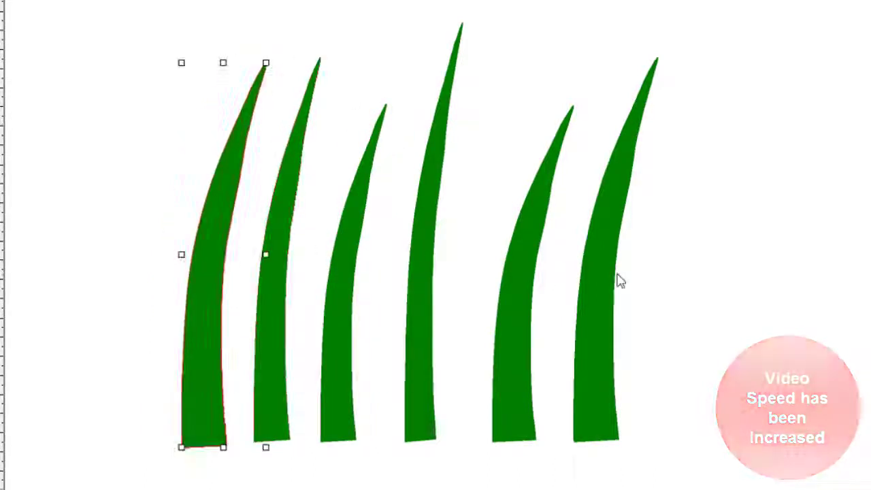
drag(616, 278, 594, 280)
drag(729, 198, 126, 356)
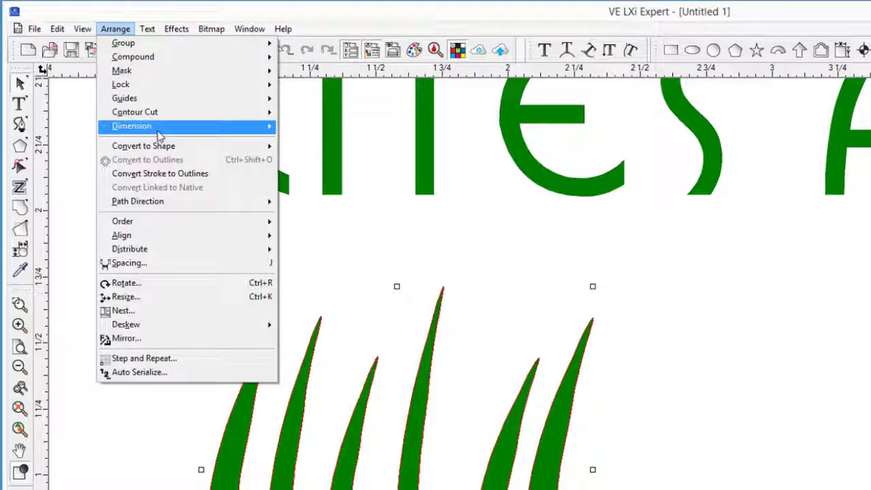
Bottom-align all six selected grass blades so they sit on one baseline
mouse_move(235, 241)
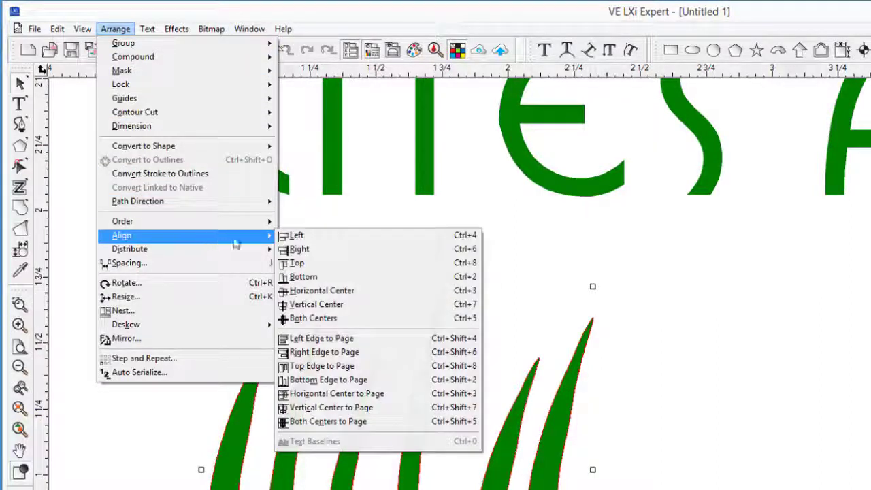
click(319, 277)
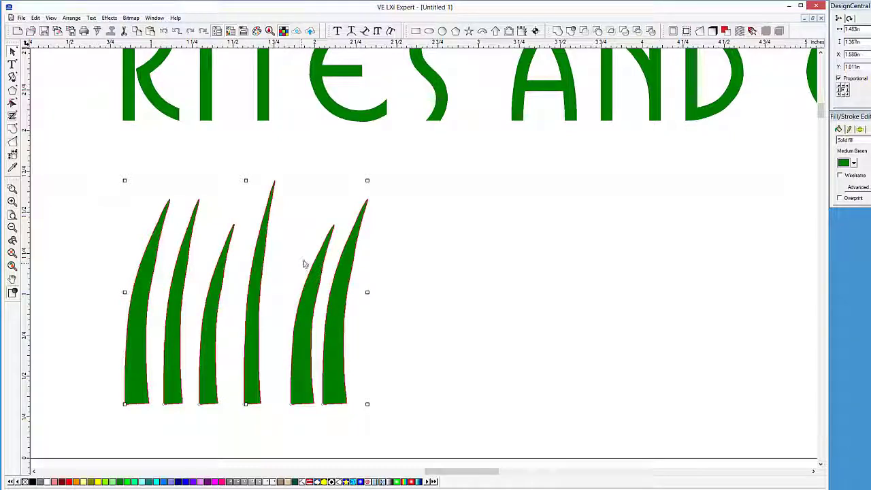
Step and repeat the six-blade cluster with a horizontal count of 2, making twelve blades
click(72, 18)
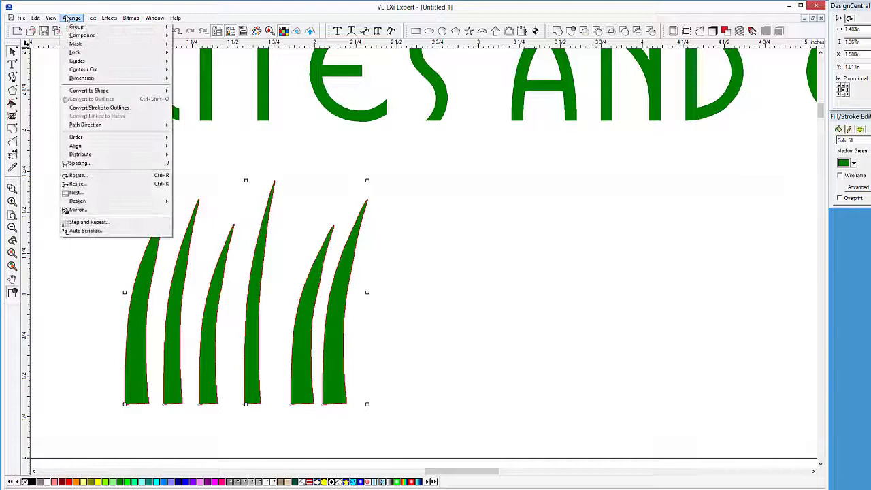
click(88, 222)
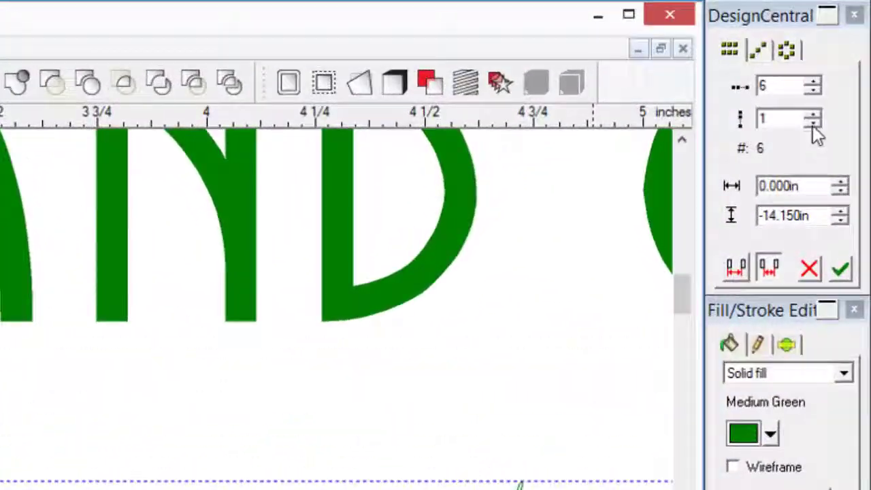
click(814, 89)
click(815, 90)
click(815, 89)
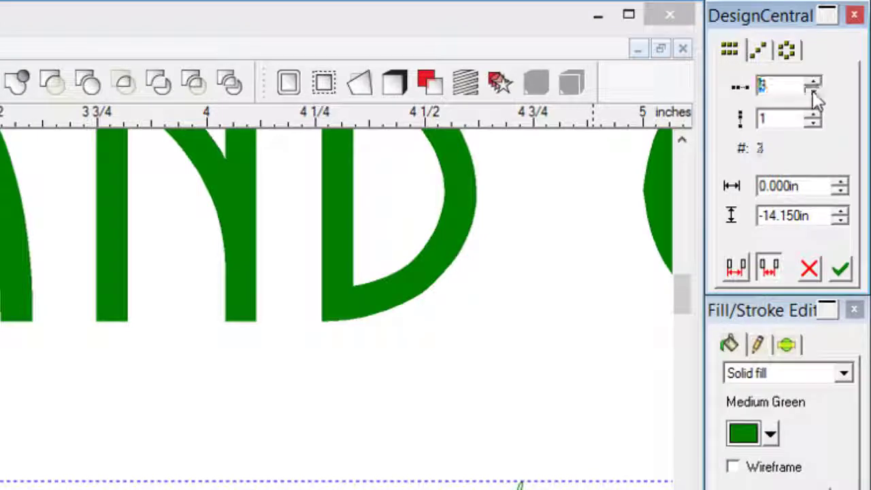
click(814, 90)
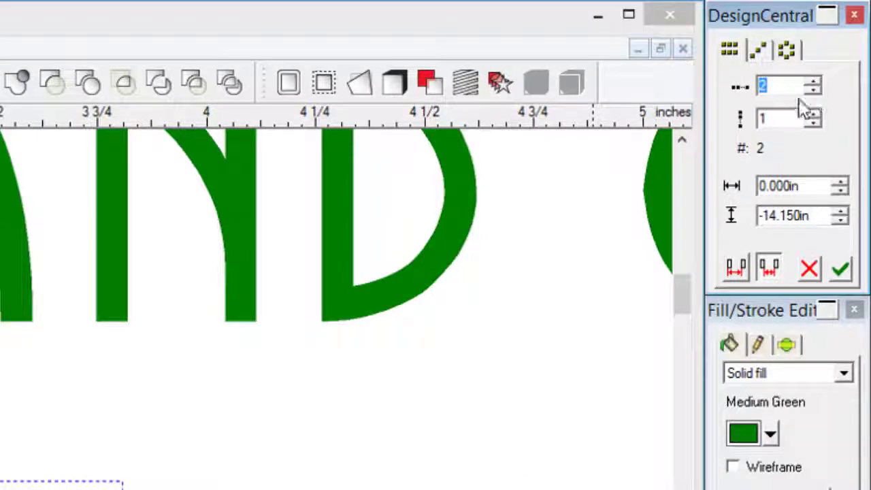
click(840, 269)
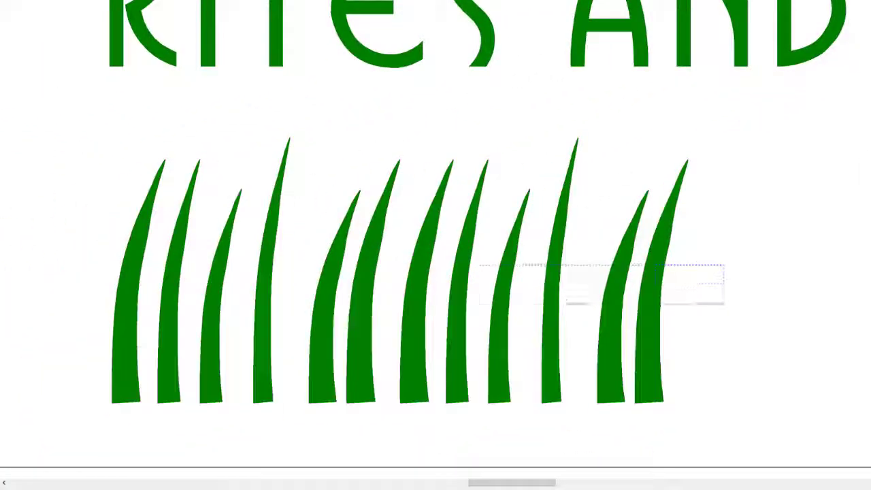
Select the right-hand clump and mirror it over onto the first clump to form one crossing tuft
drag(480, 304, 428, 315)
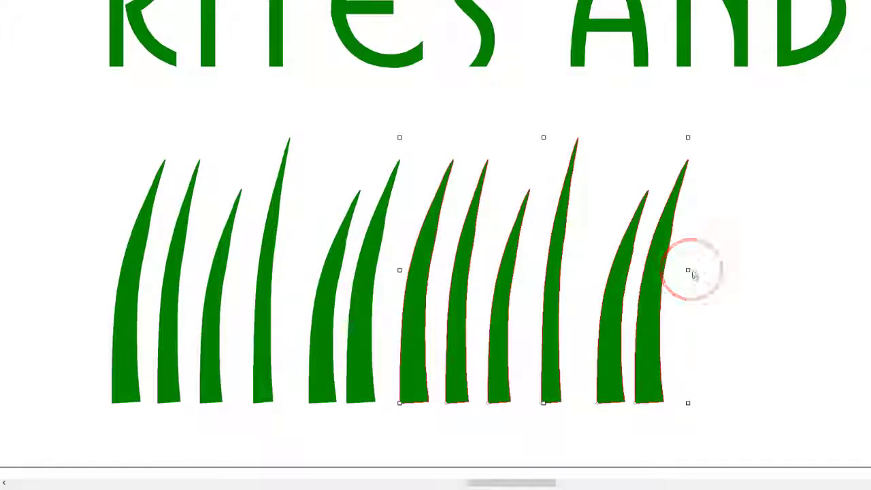
drag(688, 270, 123, 264)
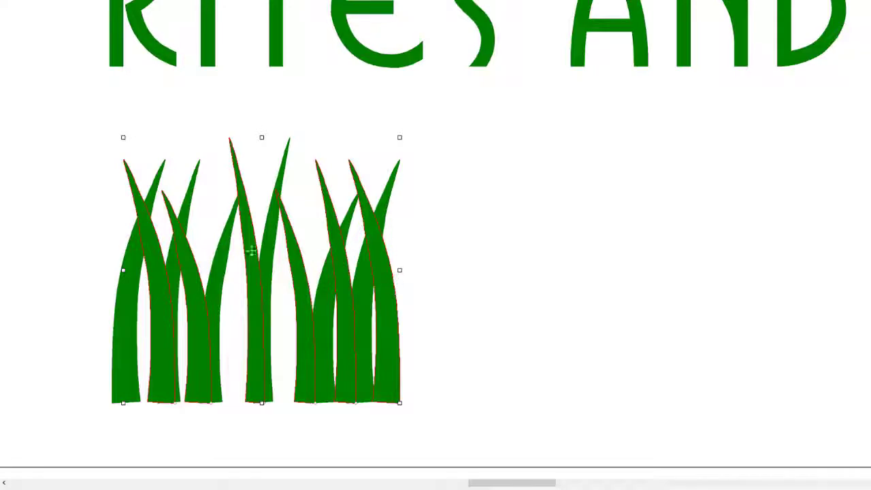
Step and repeat the twelve-blade tuft once with a -1.300in horizontal offset
click(85, 21)
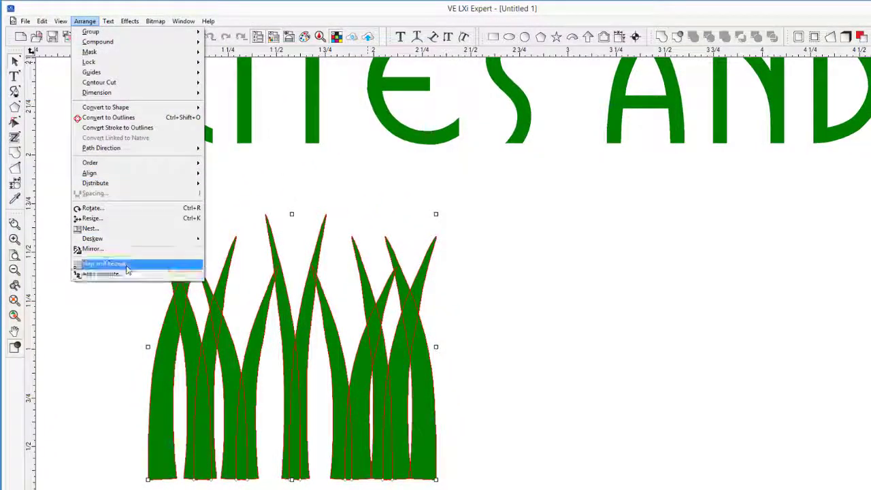
click(102, 264)
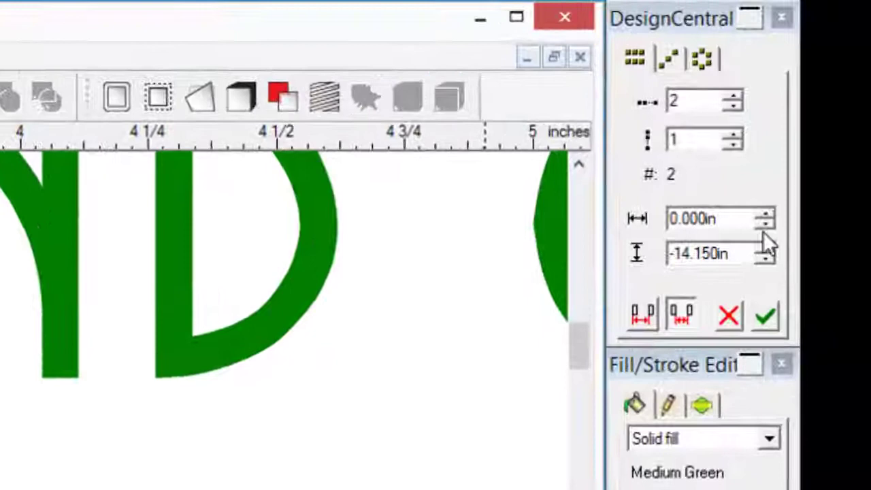
click(765, 224)
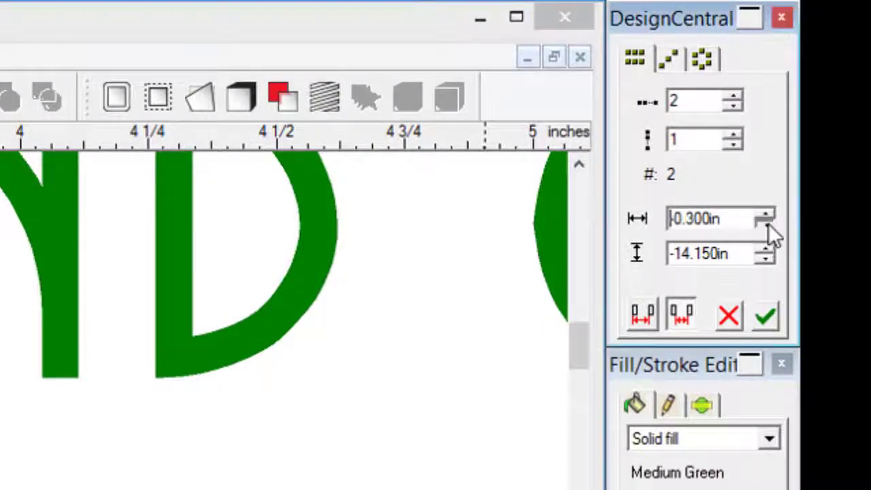
click(766, 317)
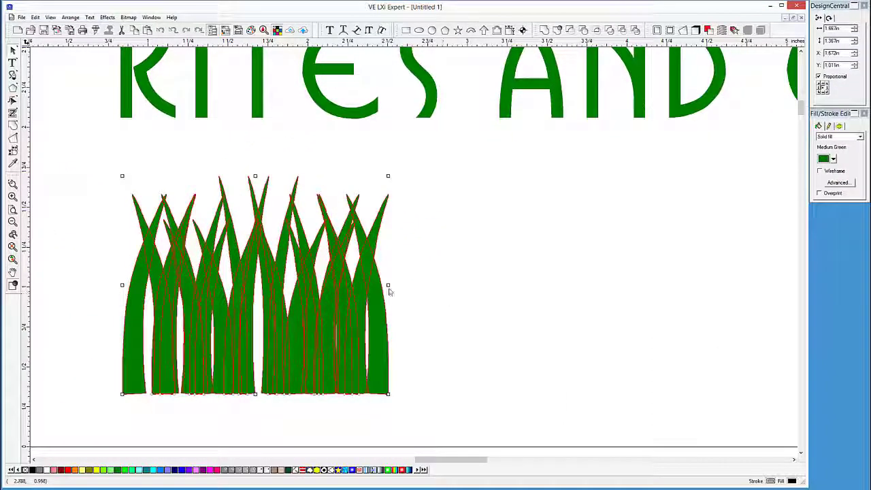
Zoom out to the whole sign and marquee-select the entire grass tuft
click(13, 222)
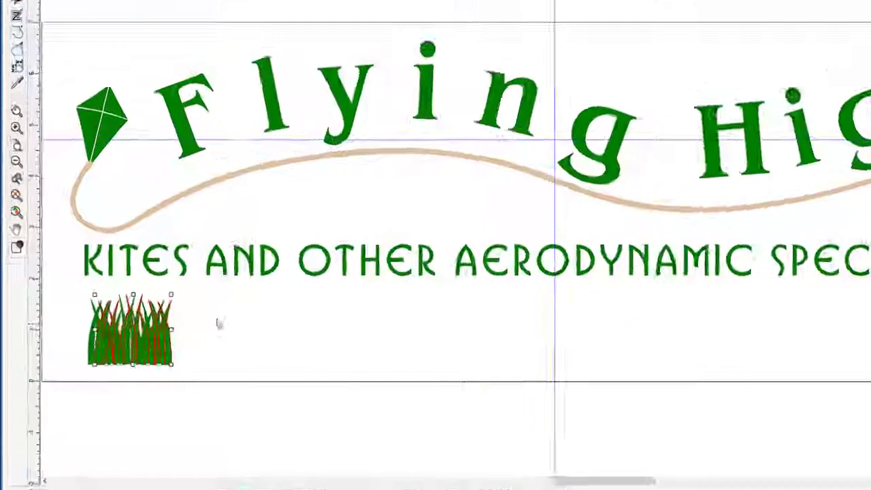
drag(160, 338, 27, 362)
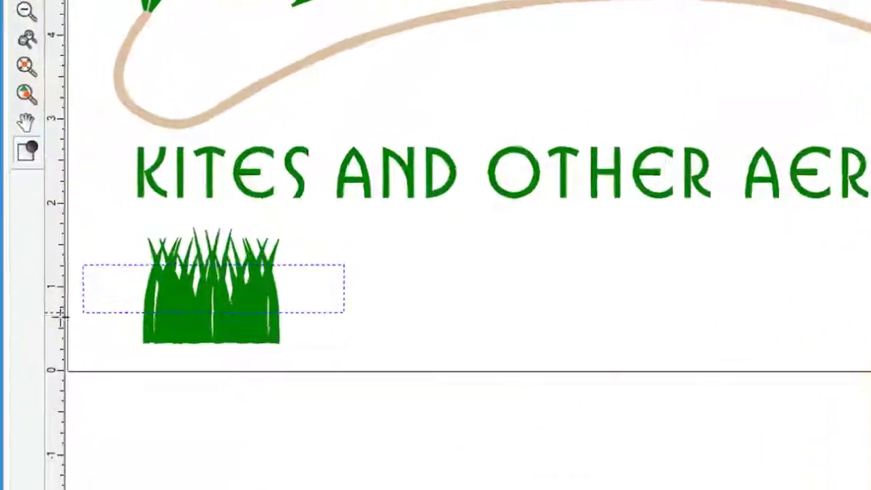
drag(60, 315, 139, 325)
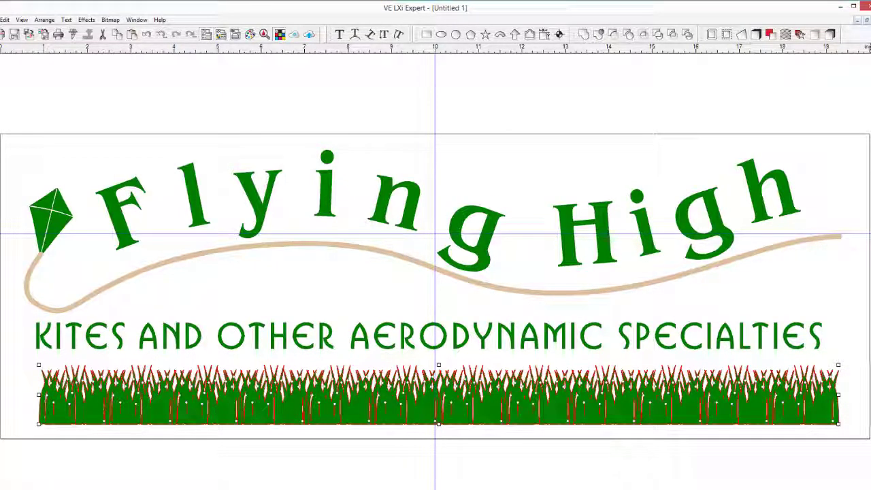
Apply an option from the grouping menu to the grass
click(44, 19)
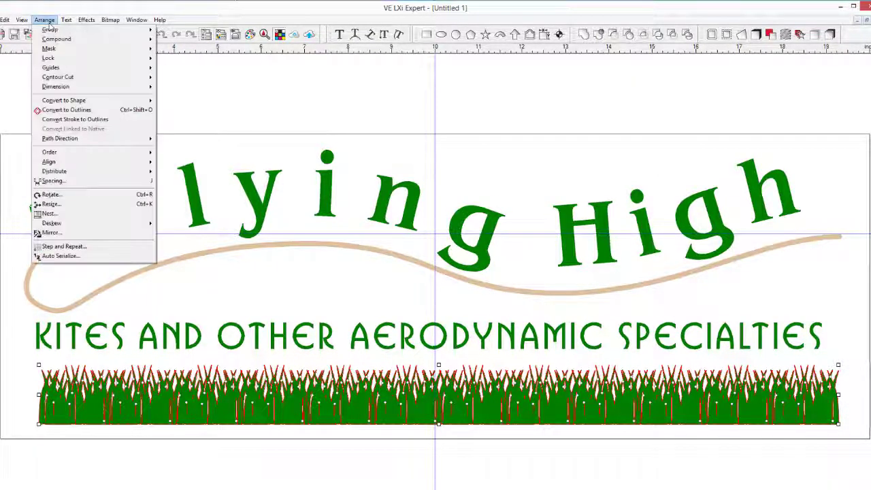
mouse_move(68, 30)
click(173, 30)
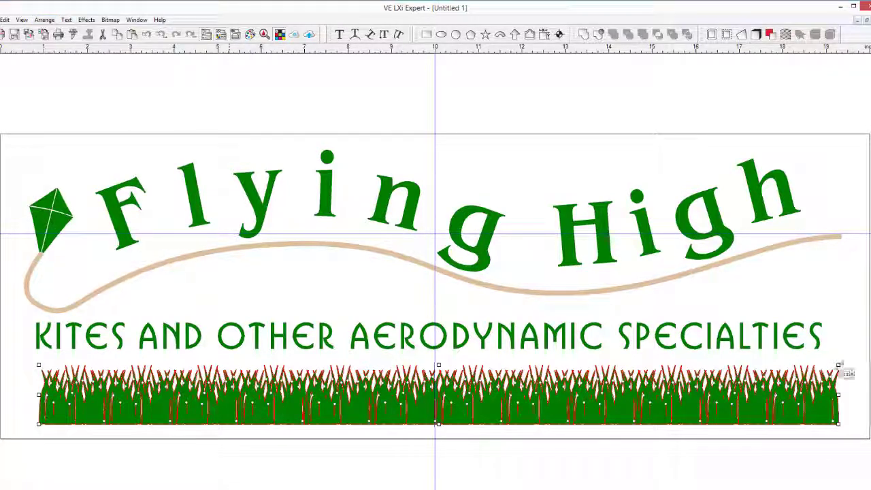
Narrow the grass strip to fit under the tagline and weld its pieces into one shape
drag(839, 366, 818, 366)
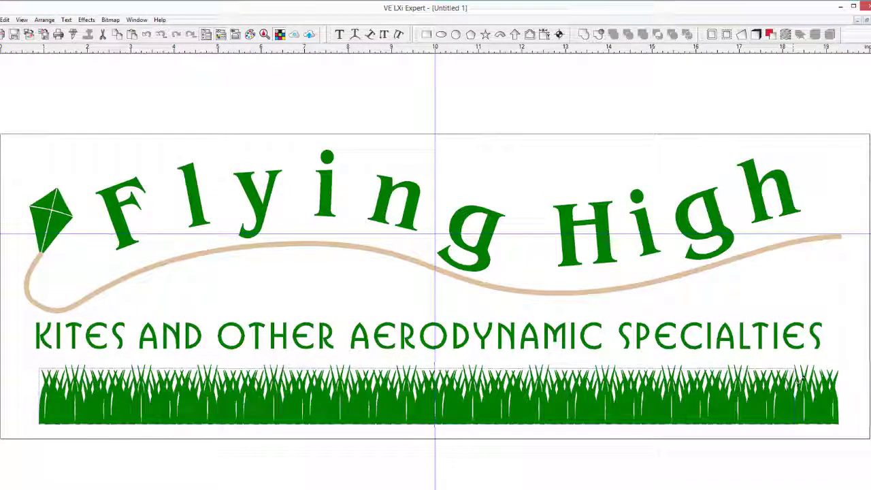
click(86, 132)
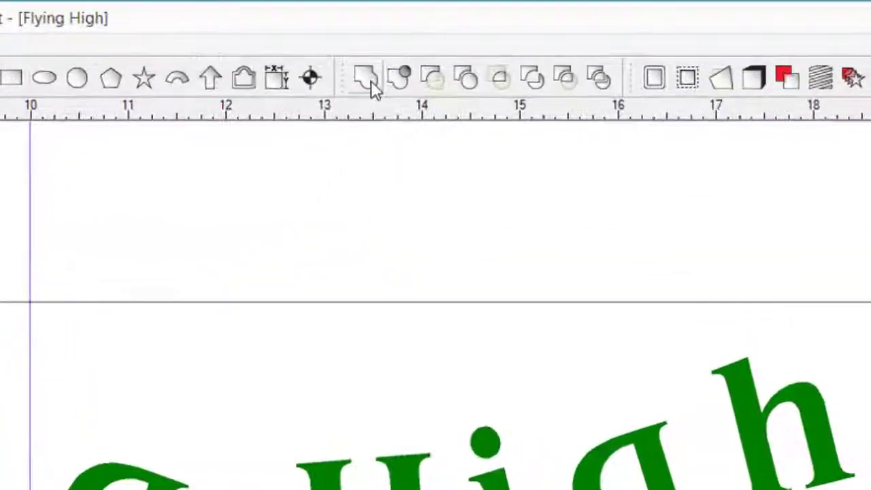
click(370, 75)
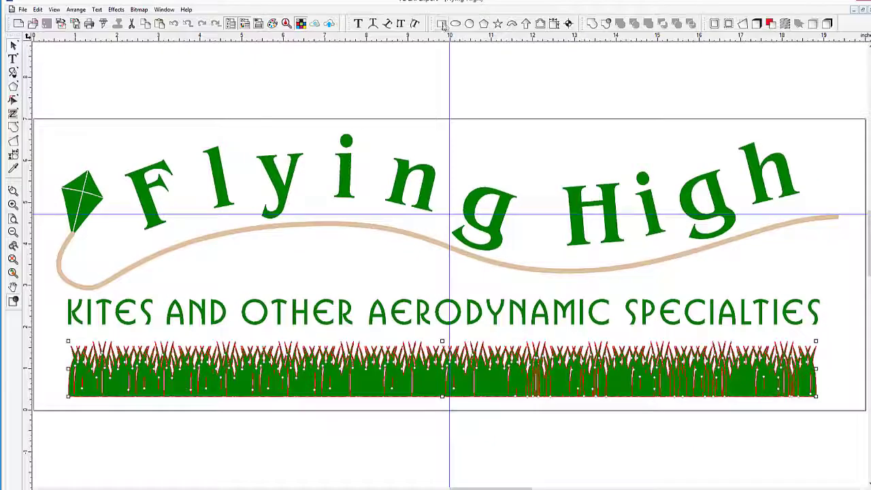
Draw a long rectangle bar along the grass bottom and select it together with the grass
click(441, 23)
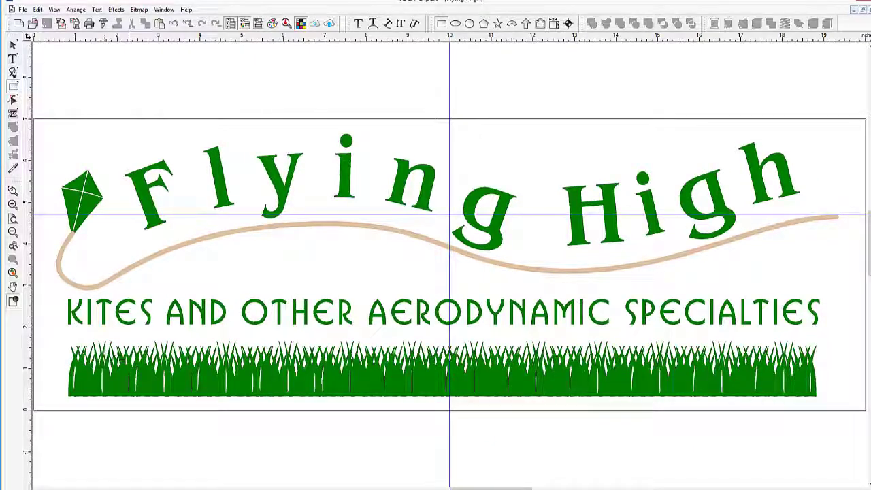
drag(68, 375, 816, 396)
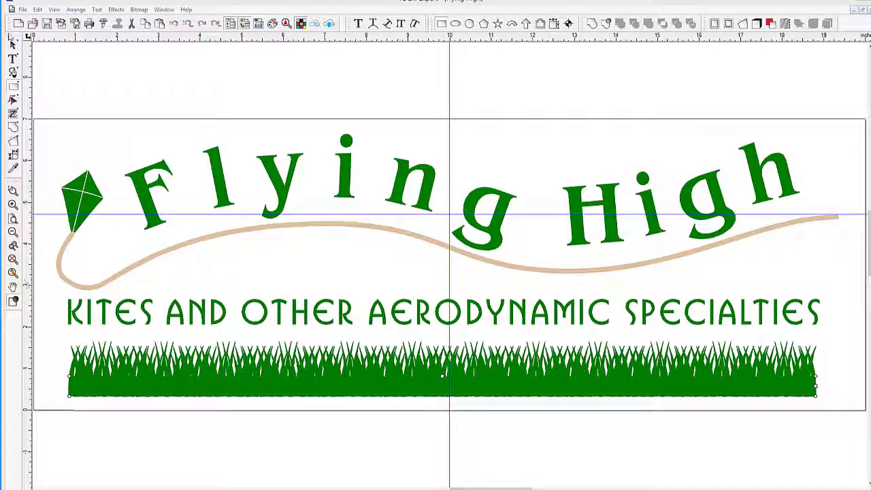
shift+click(71, 360)
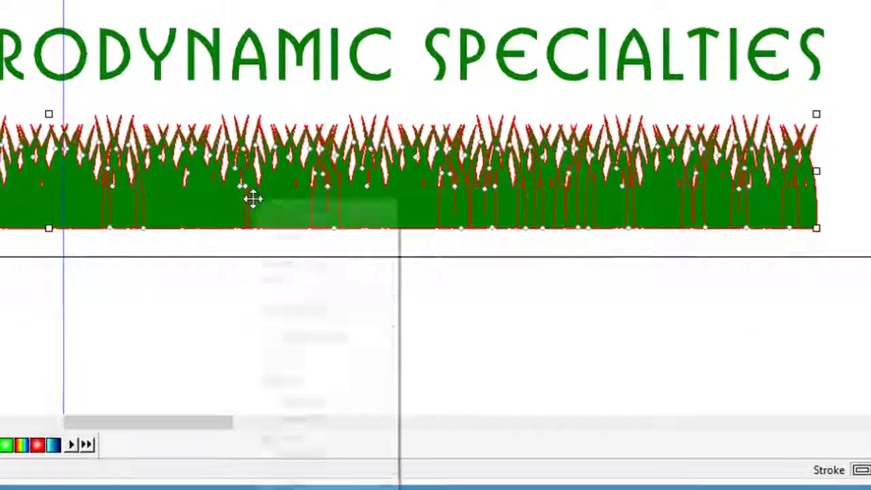
Select the welded grass artwork and check its right-click options
right_click(257, 289)
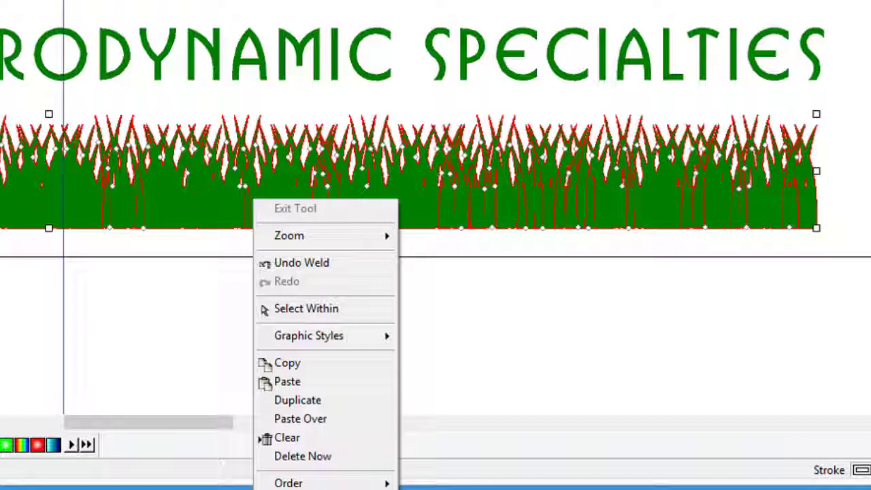
key(Escape)
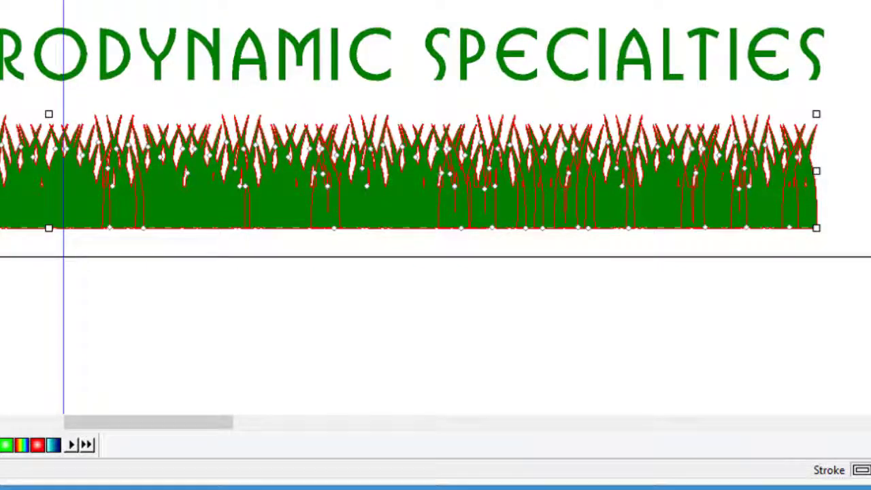
click(291, 251)
click(287, 227)
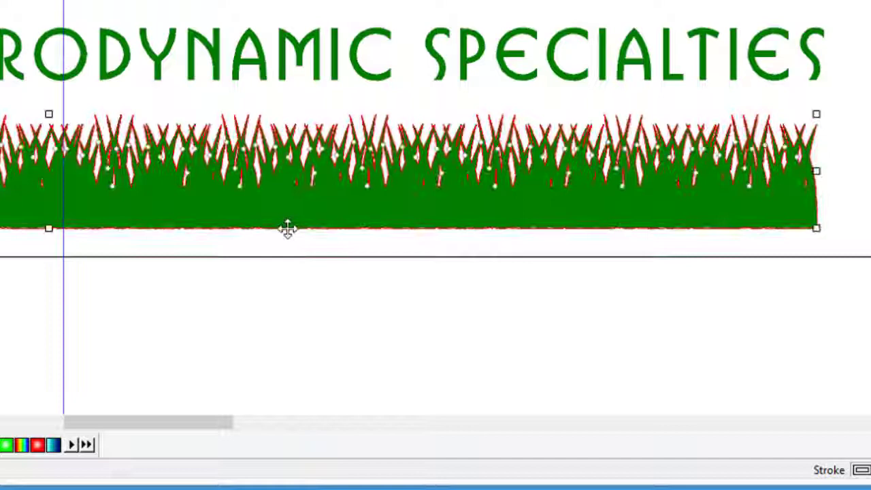
right_click(293, 189)
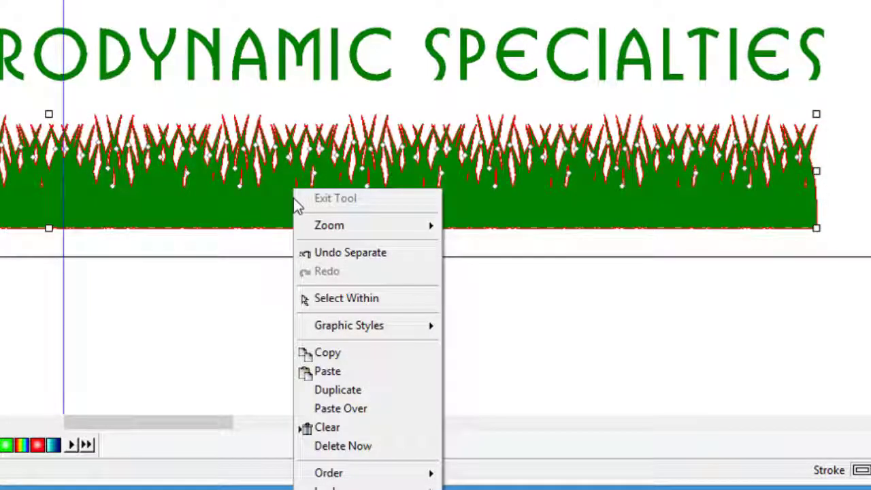
key(Escape)
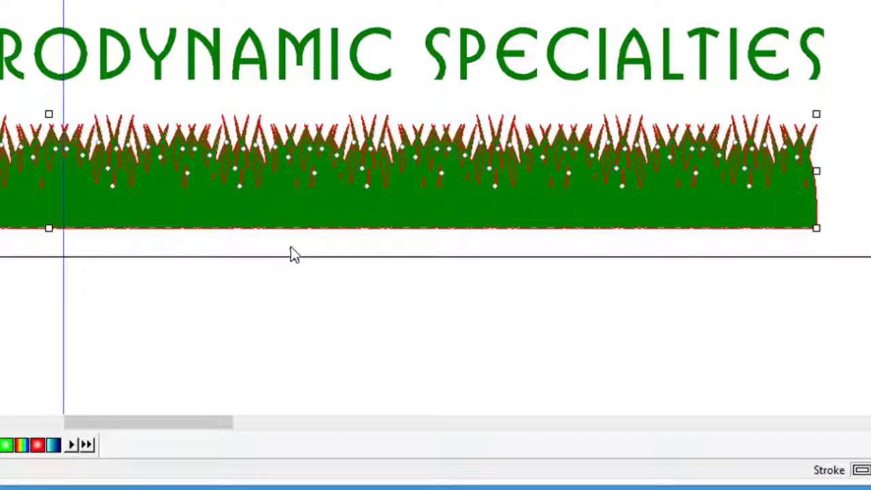
Deselect the outer grass layer and delete the stray inner grass paths
key(shift)
shift+click(370, 225)
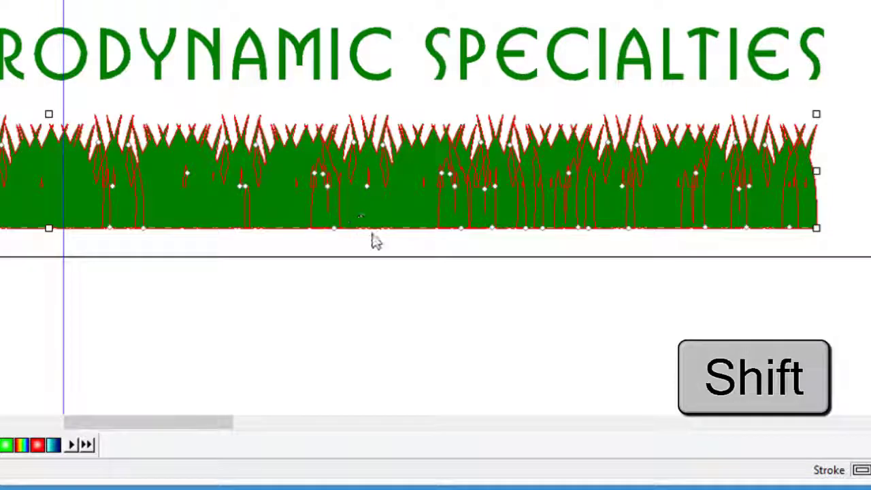
shift+click(376, 226)
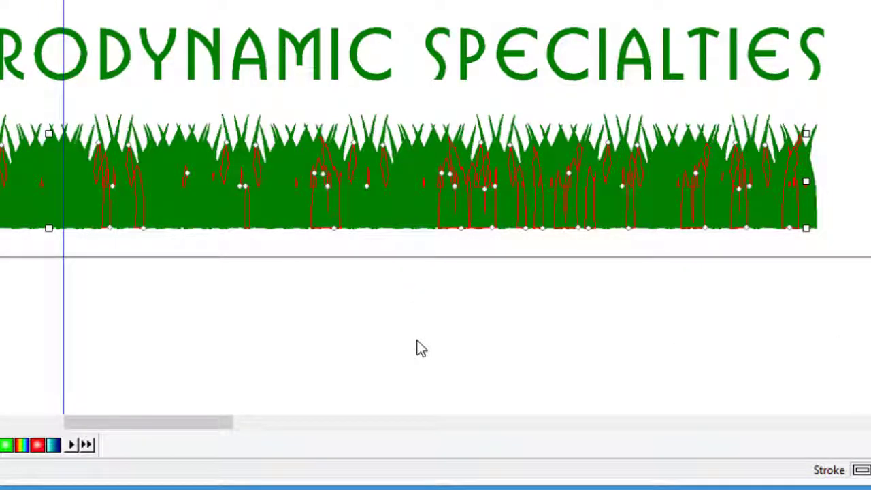
key(Delete)
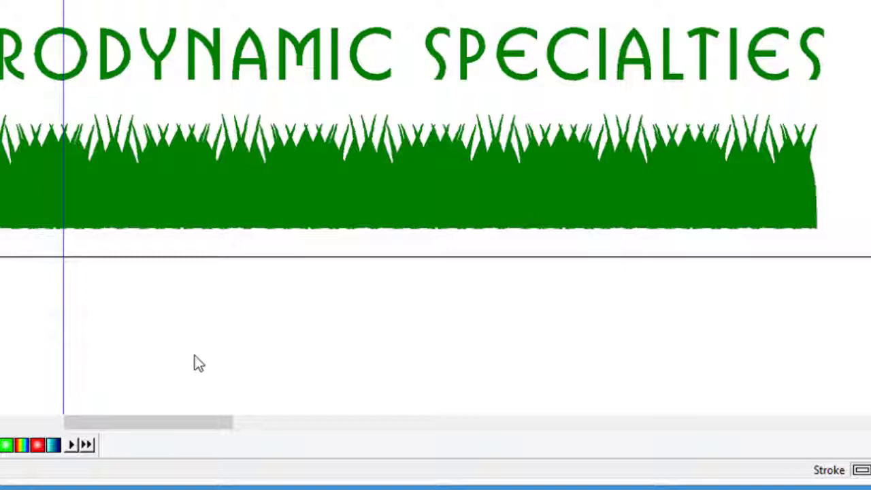
Undo the deletion, stretch the grass strip wider, and centre the tagline on the vertical guide
key(ctrl+z)
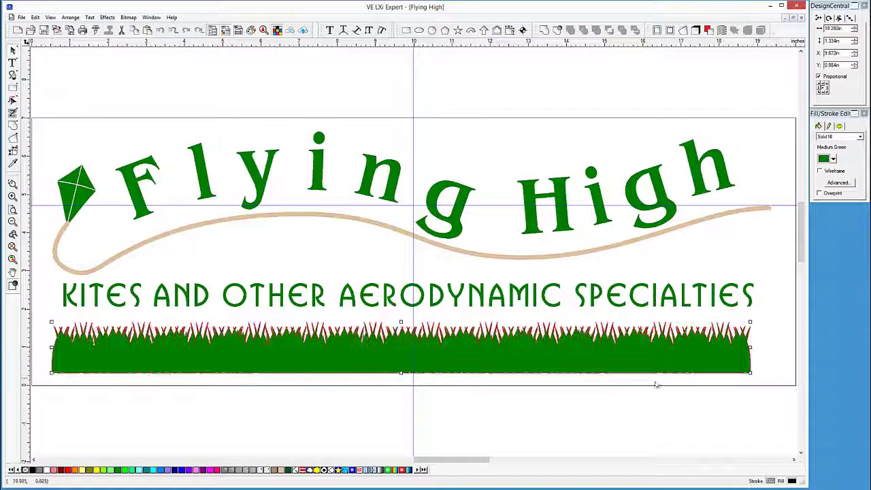
drag(749, 348, 769, 348)
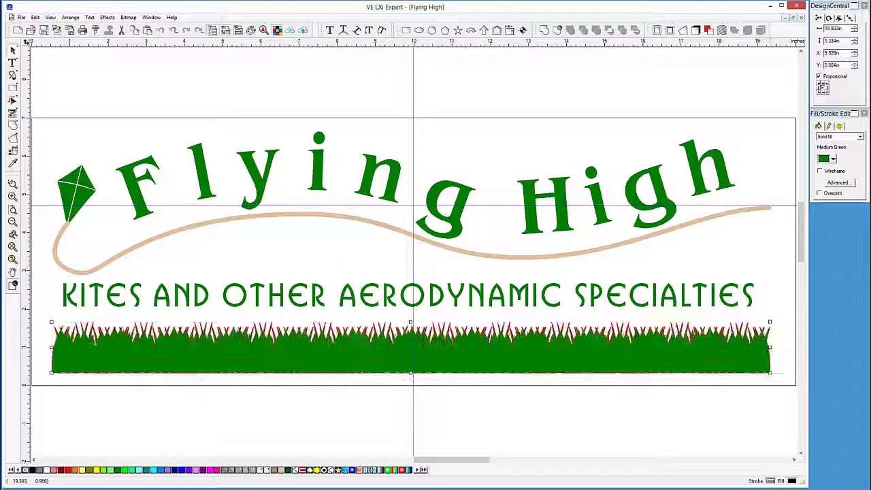
click(518, 307)
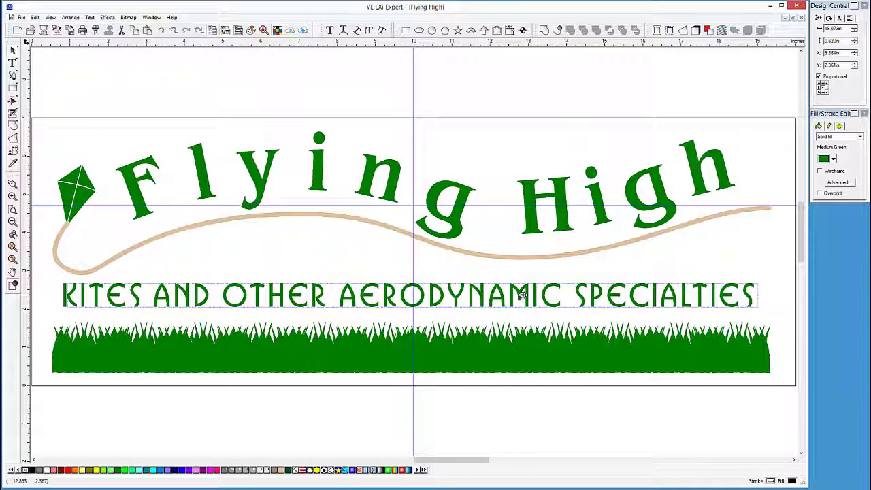
drag(522, 294, 528, 294)
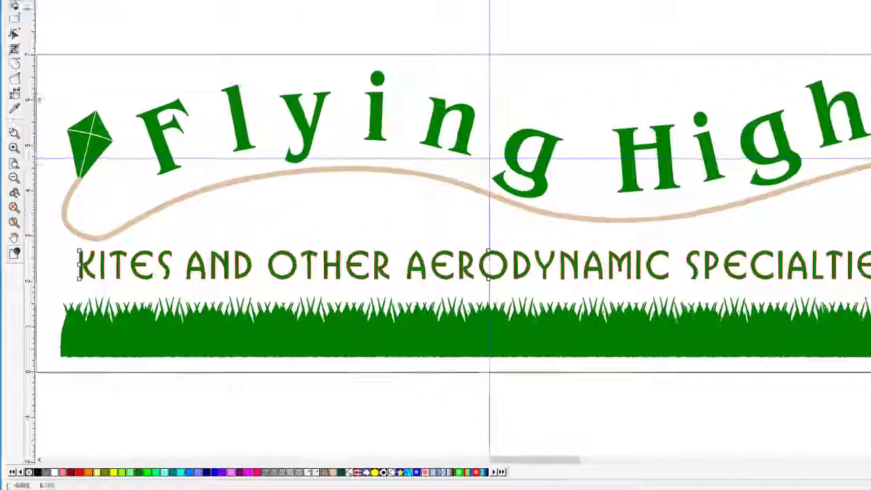
Draw a full-width bar under the grass, select both, and weld them into one flat-based shape
click(13, 49)
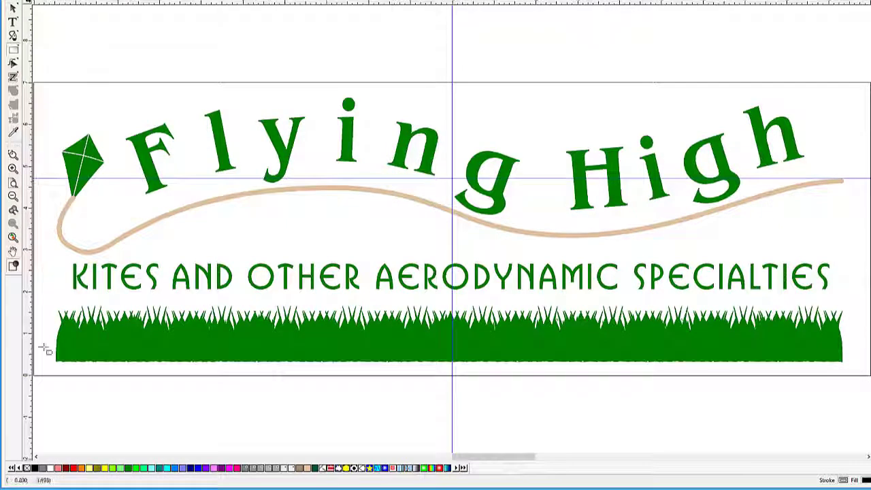
drag(47, 371, 851, 361)
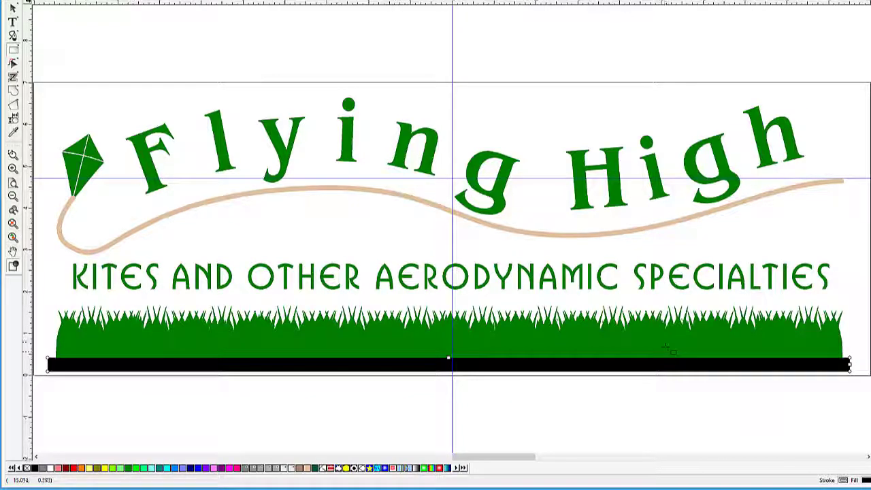
click(12, 7)
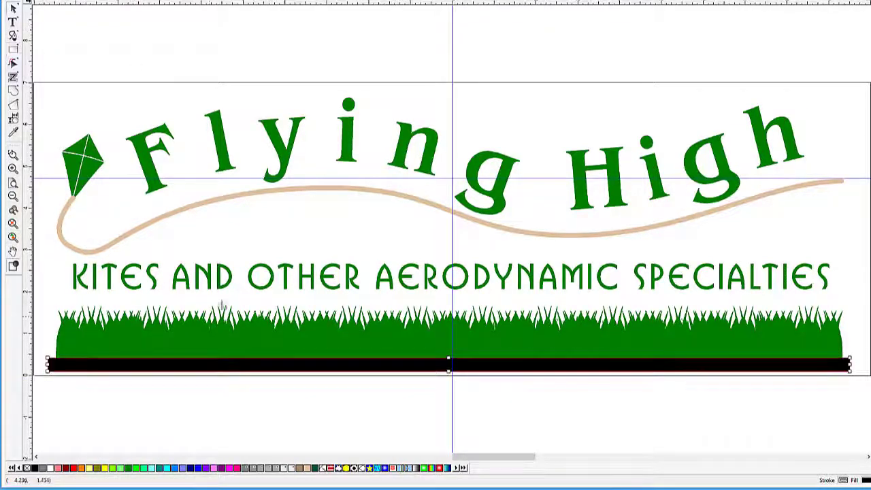
shift+click(252, 340)
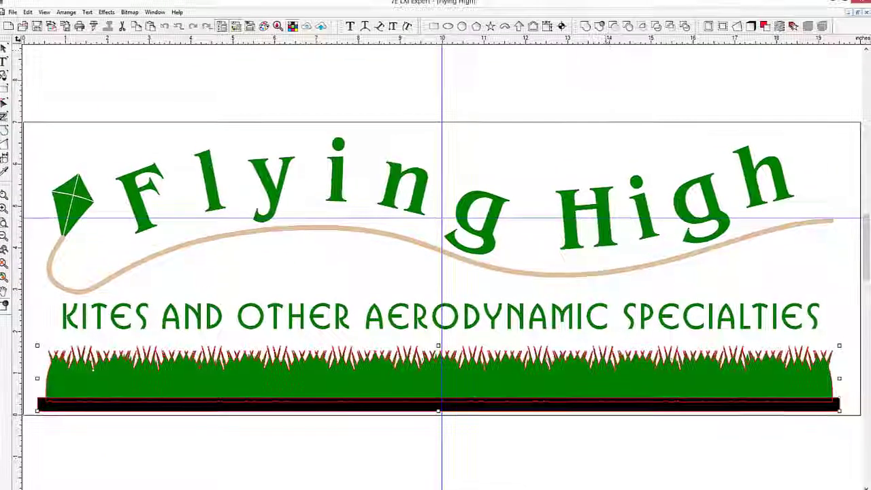
click(612, 26)
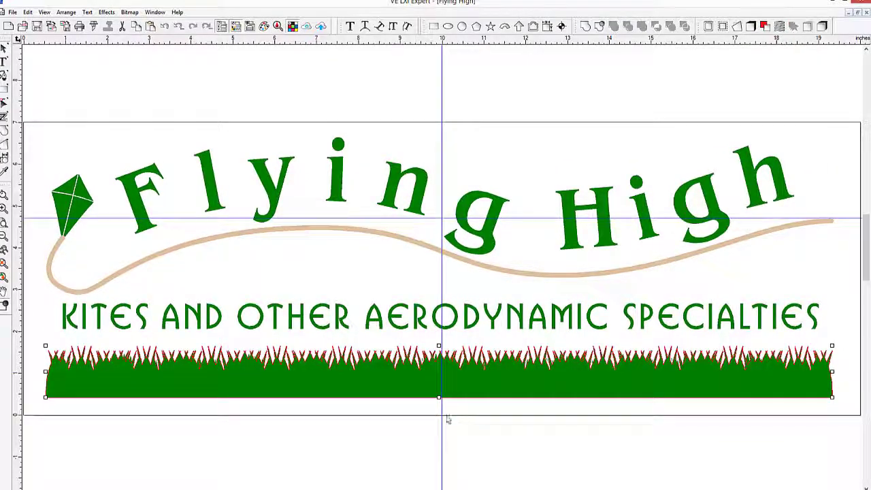